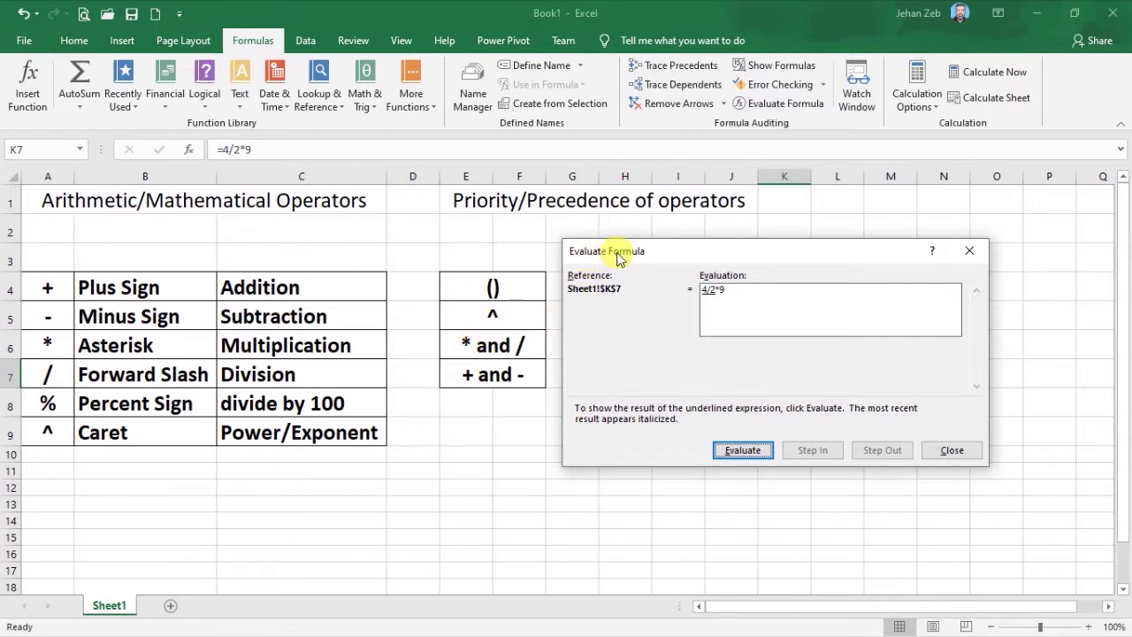
# - Close the Evaluate Formula dialog
pyautogui.click(953, 451)
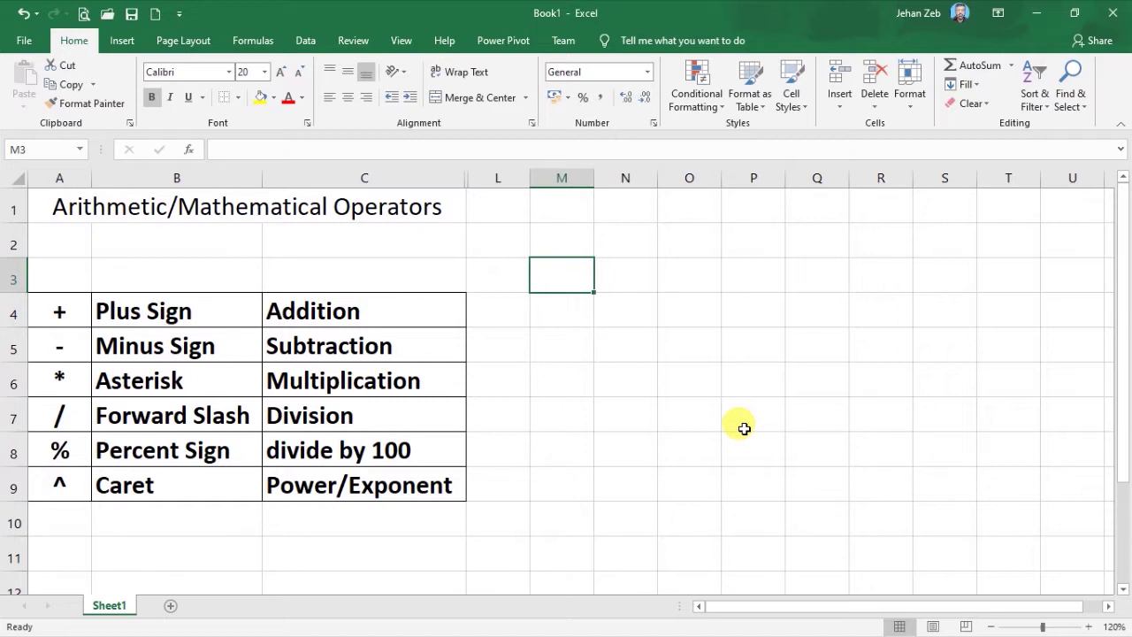
# - Enter the addition formula = 12+13 in cell N3 and the subtraction formula =9-4 in cell N4
pyautogui.press('Right')
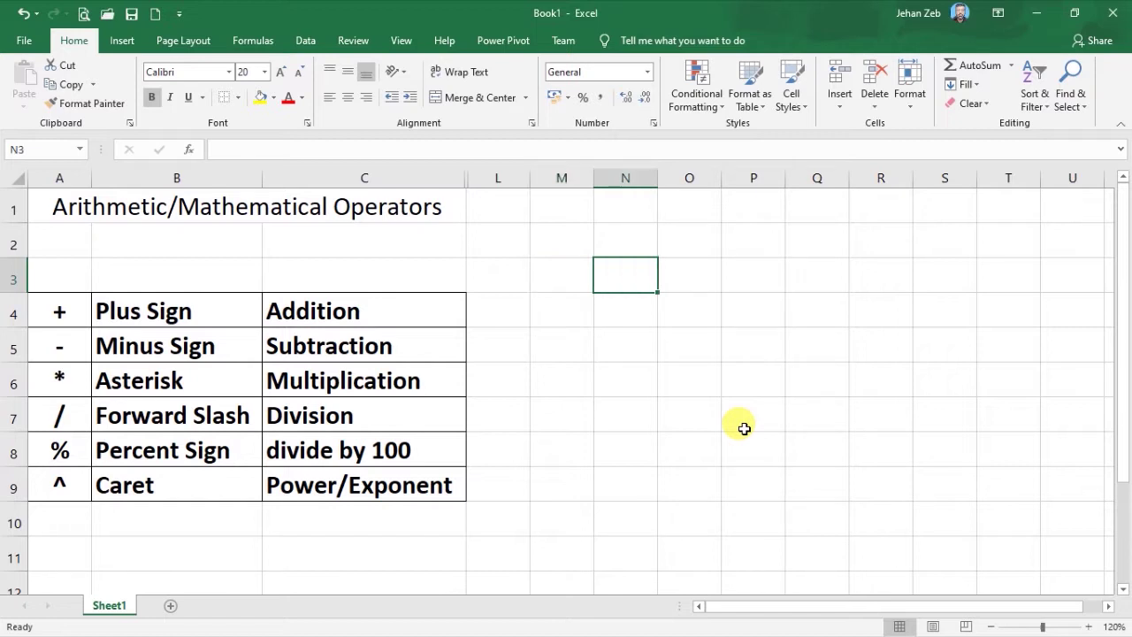
pyautogui.write('=')
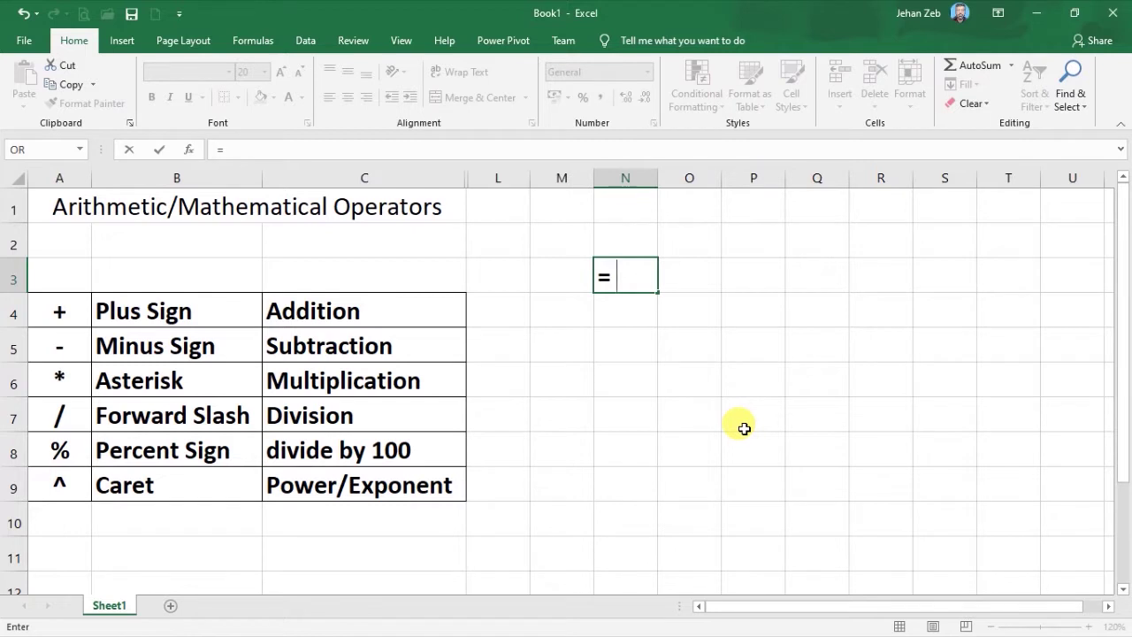
pyautogui.write('12+13')
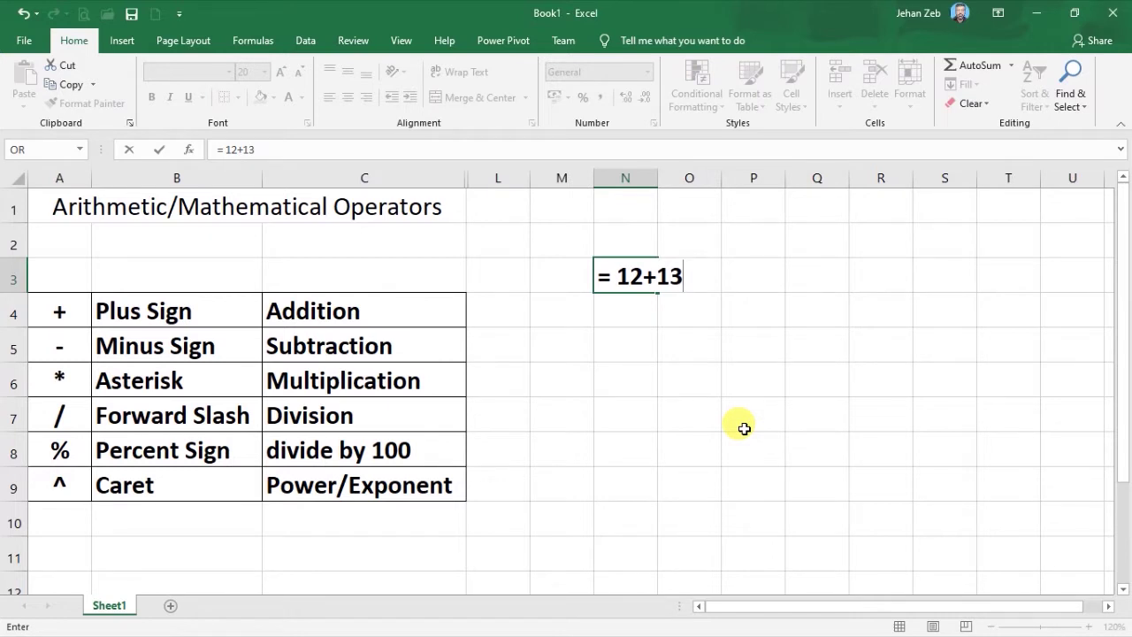
pyautogui.press('Return')
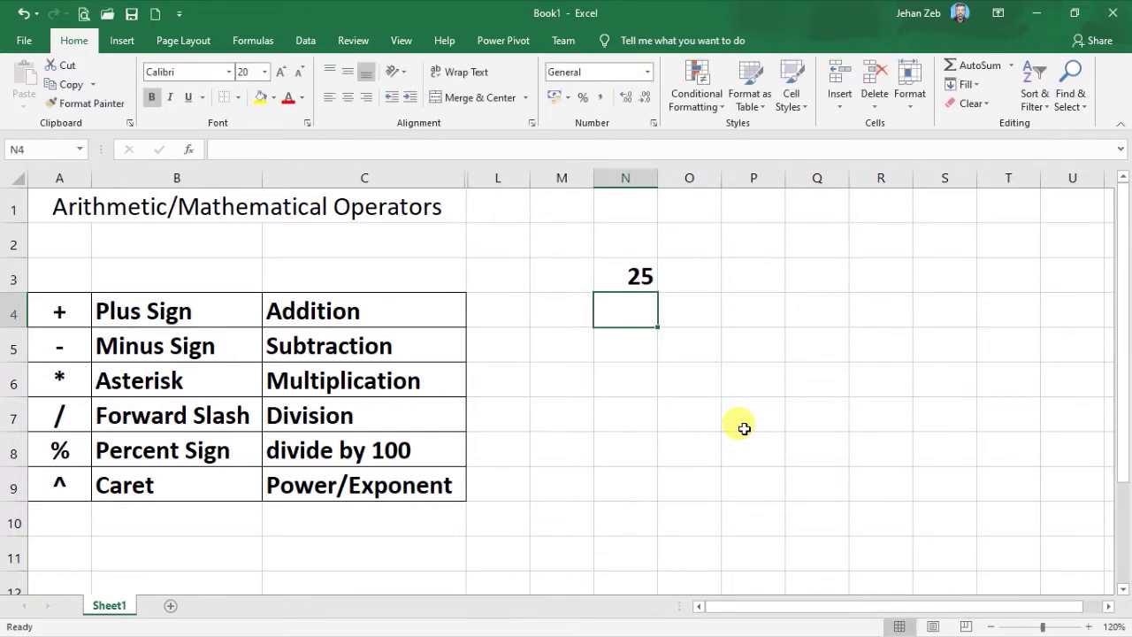
pyautogui.write('=')
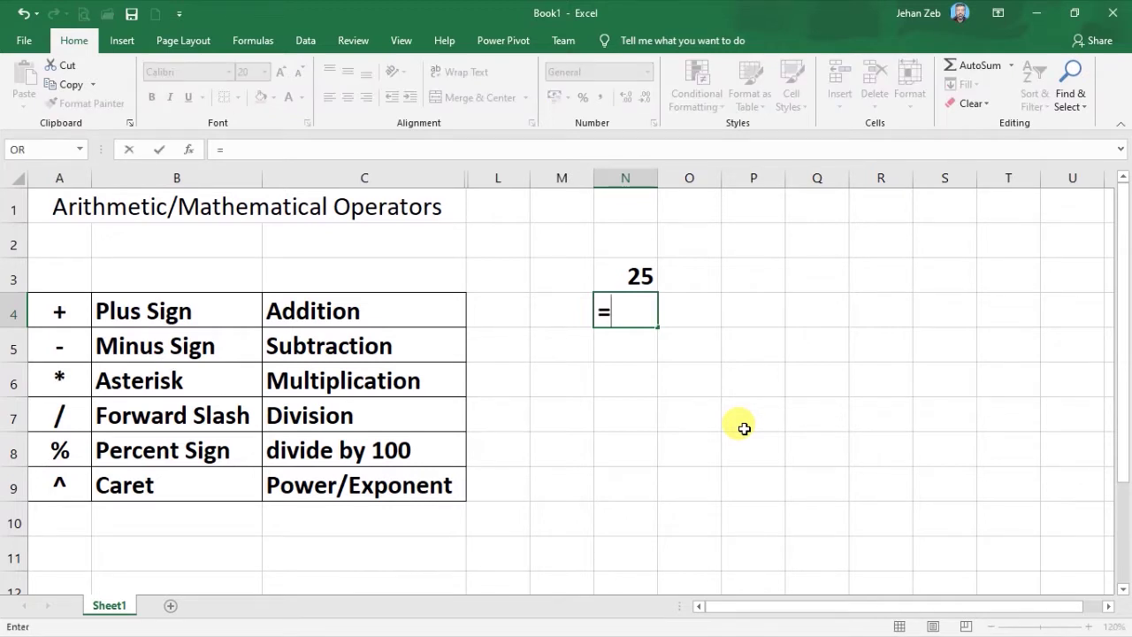
pyautogui.write('9-4')
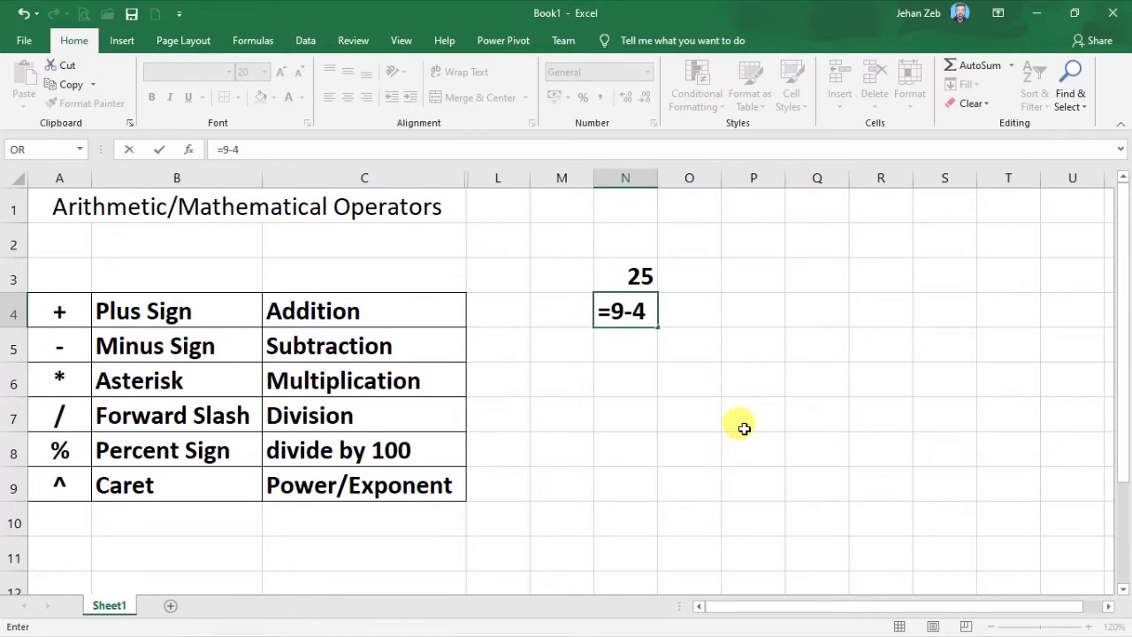
pyautogui.press('Return')
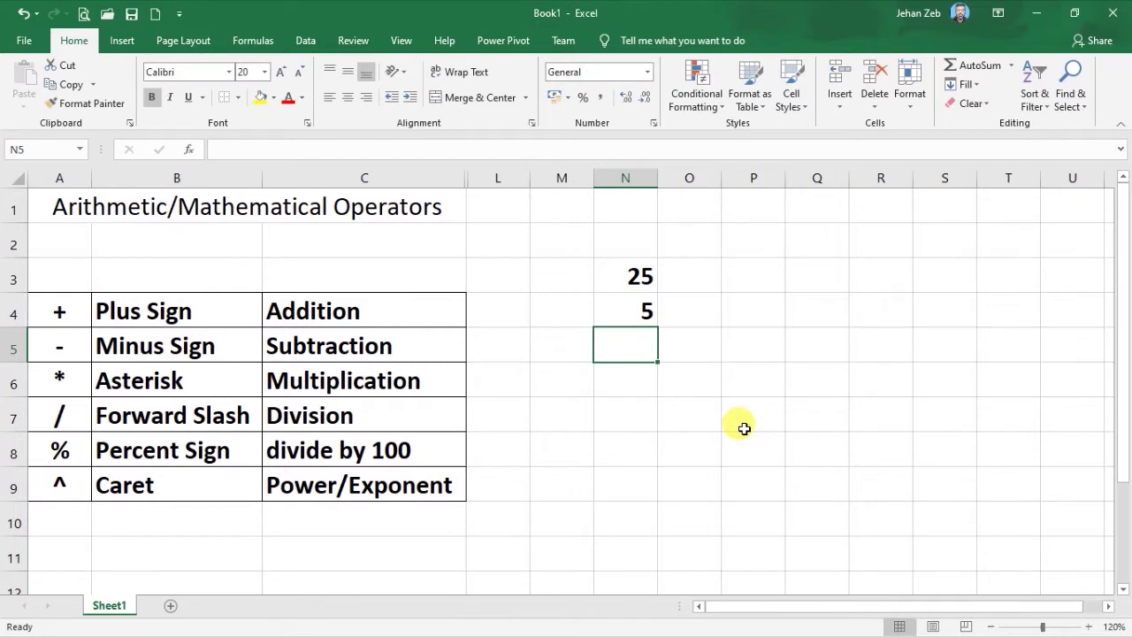
# - Enter 5*3 in cell N5 and add a leading equals sign to make it the multiplication formula =5*3
pyautogui.write('5-')
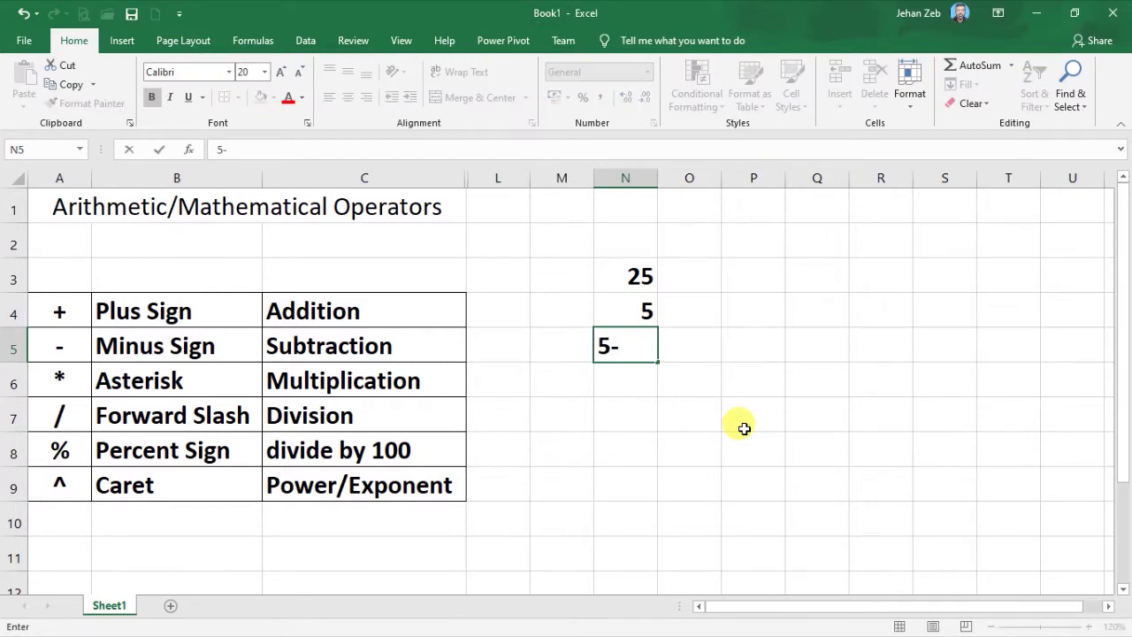
pyautogui.press('BackSpace')
pyautogui.write('*3')
pyautogui.press('Return')
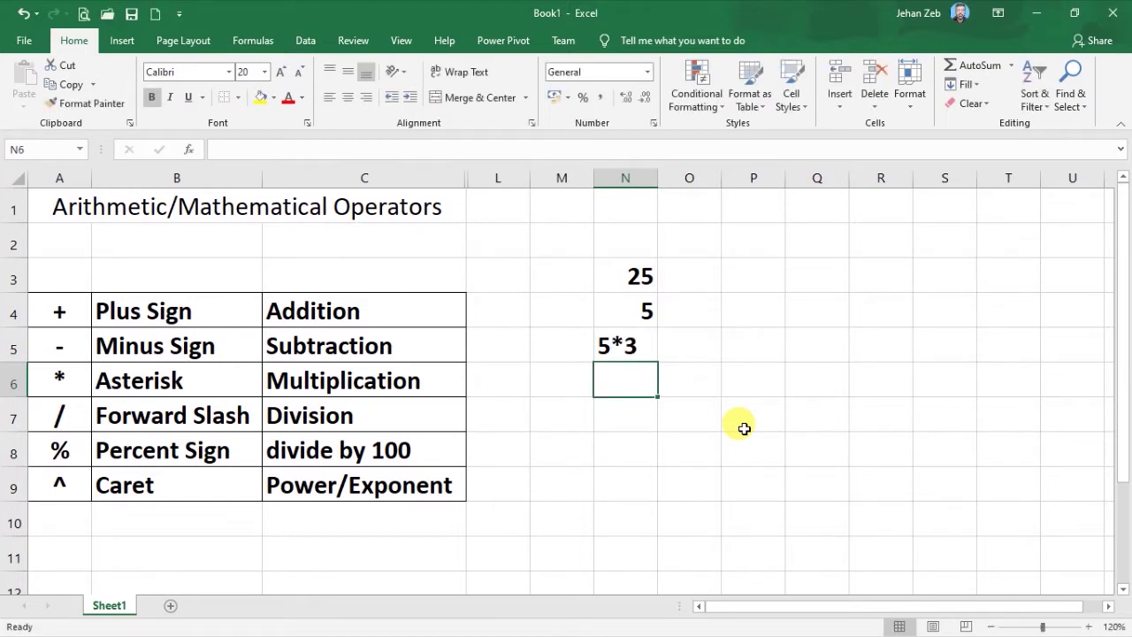
pyautogui.press('Up')
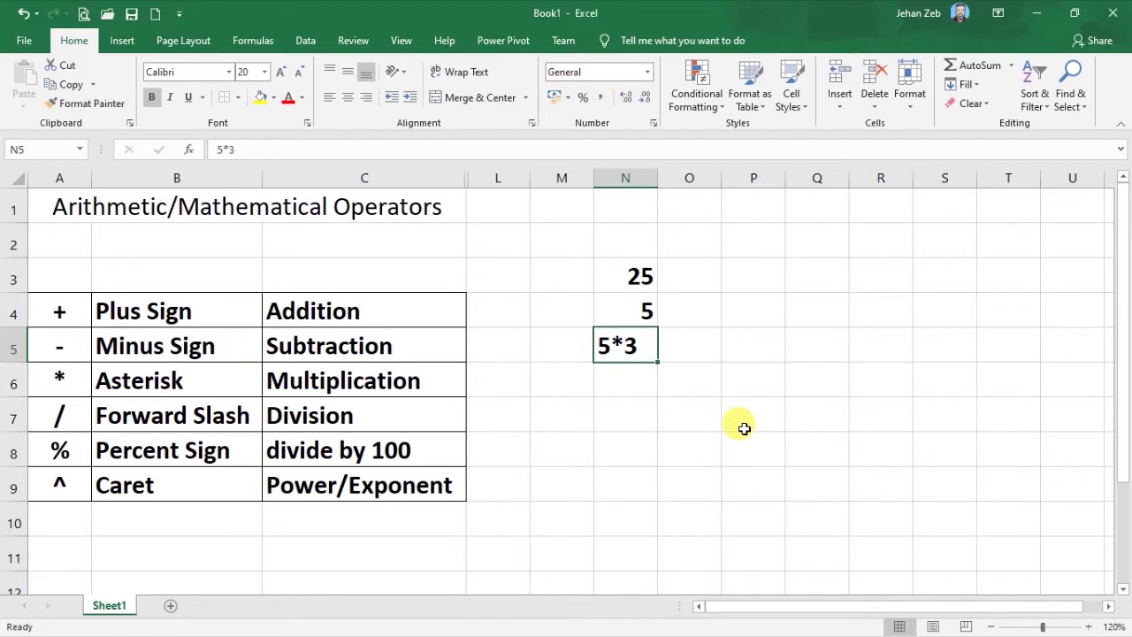
pyautogui.press('F2')
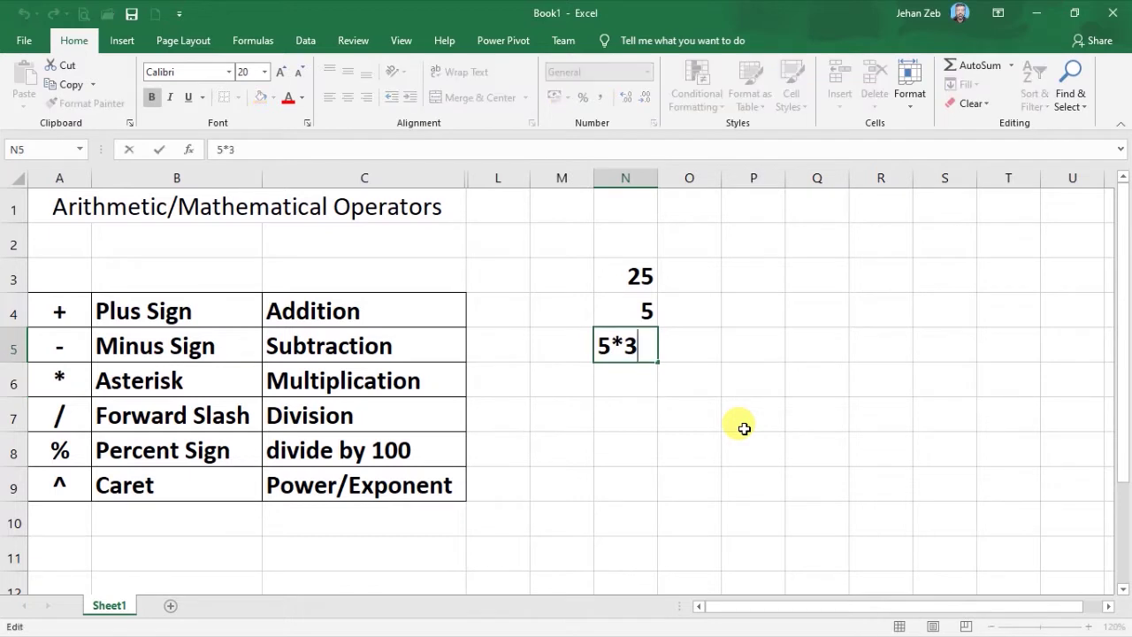
pyautogui.press('Left')
pyautogui.press('Left')
pyautogui.press('Left')
pyautogui.write('=')
pyautogui.press('Return')
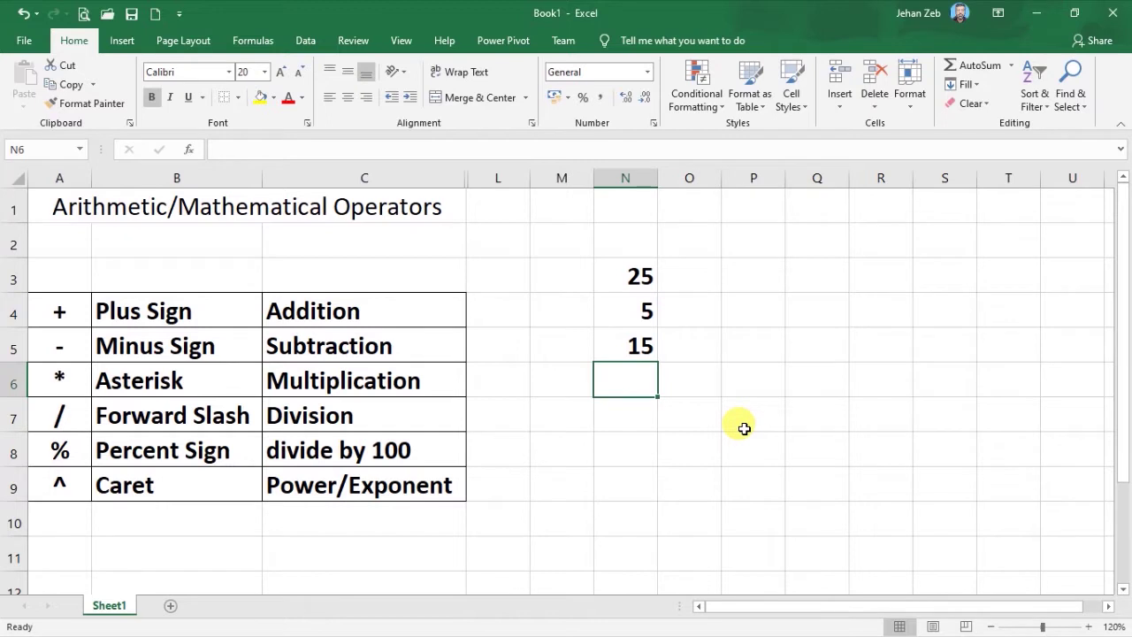
# - Enter the division formula =25/5 in cell N6, check it, and move on to cell N7
pyautogui.write('=')
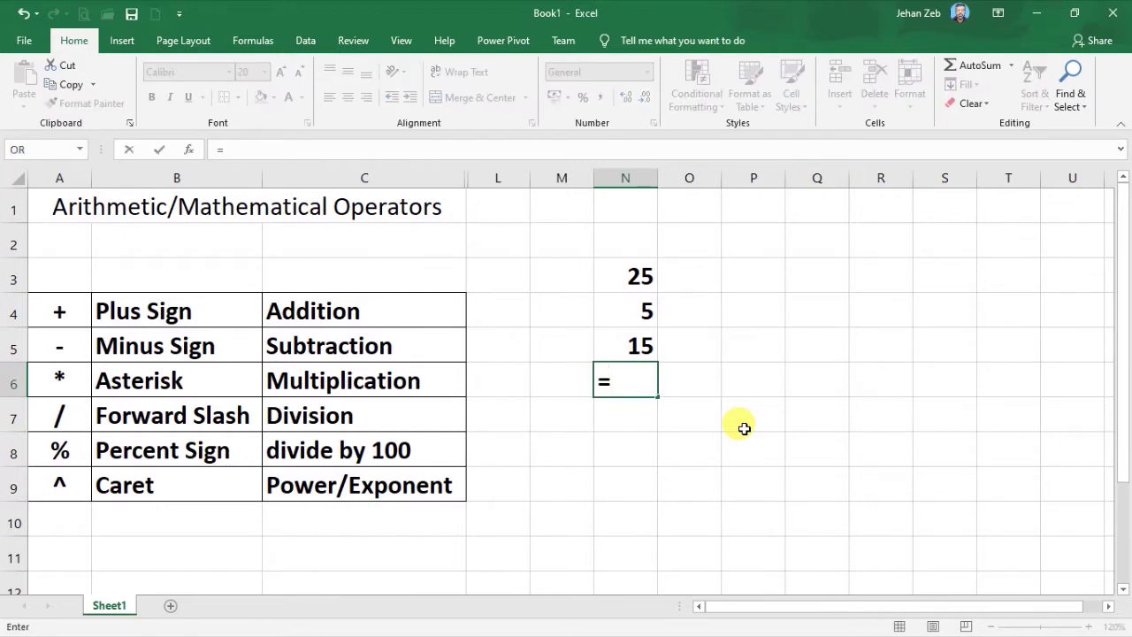
pyautogui.write('25/')
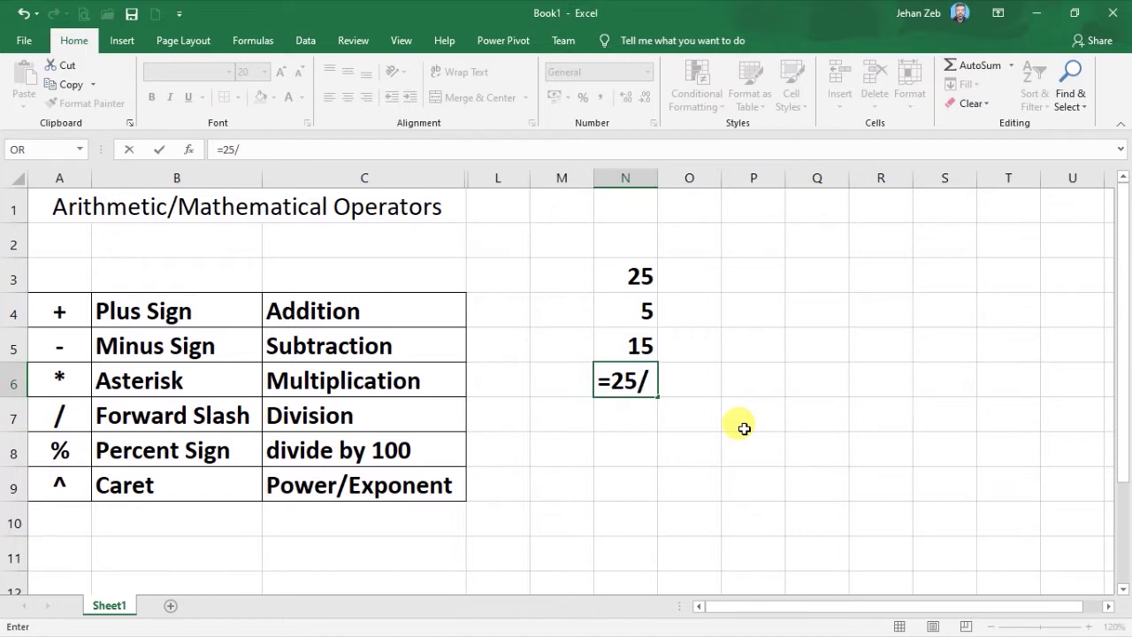
pyautogui.write('5')
pyautogui.press('Return')
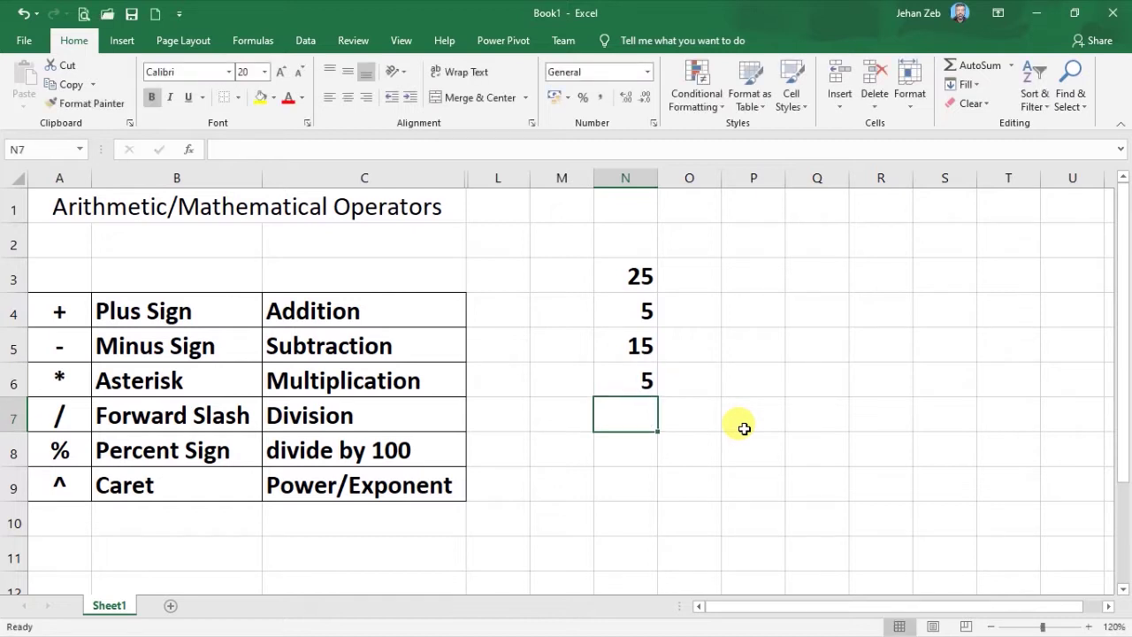
pyautogui.press('Up')
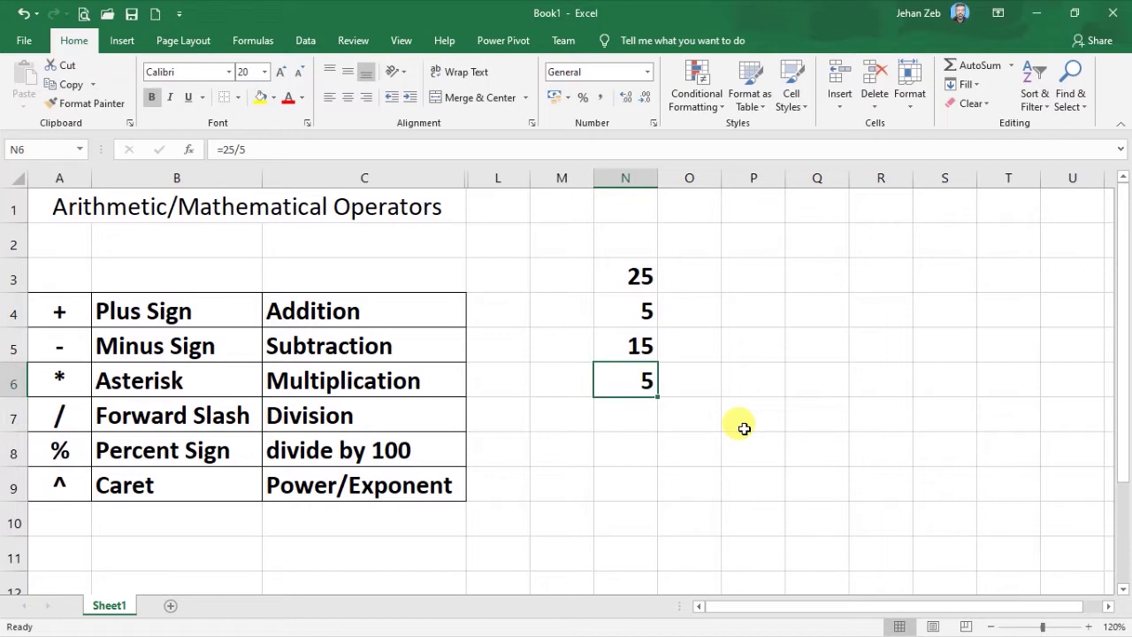
pyautogui.press('Down')
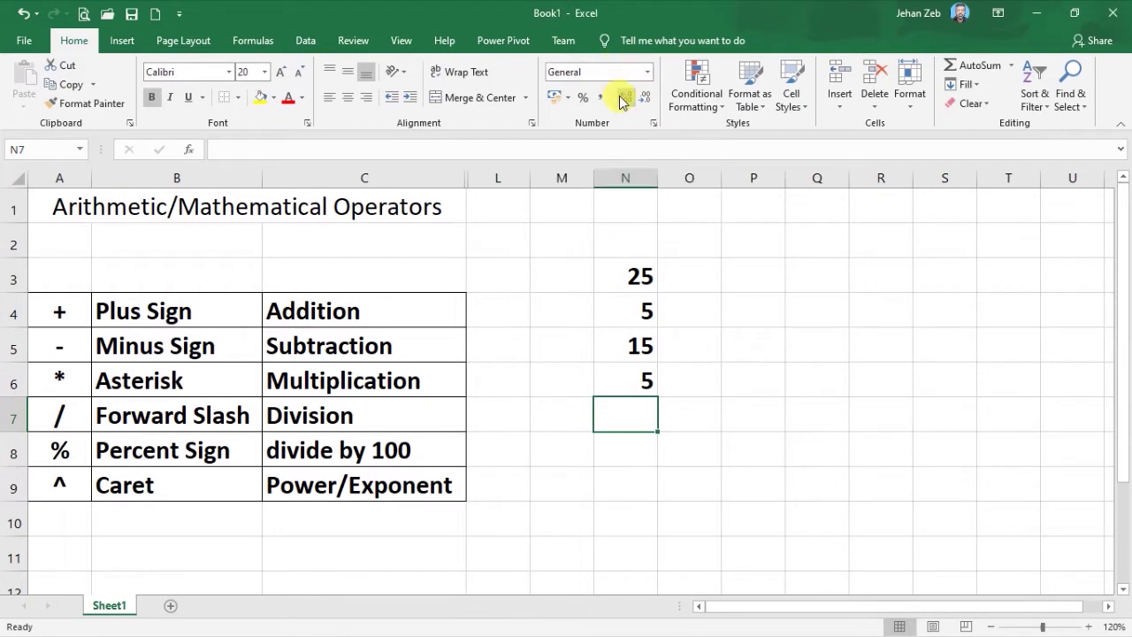
# - Enter 8% in cell N7 and change the cell's number format to General
pyautogui.write('=')
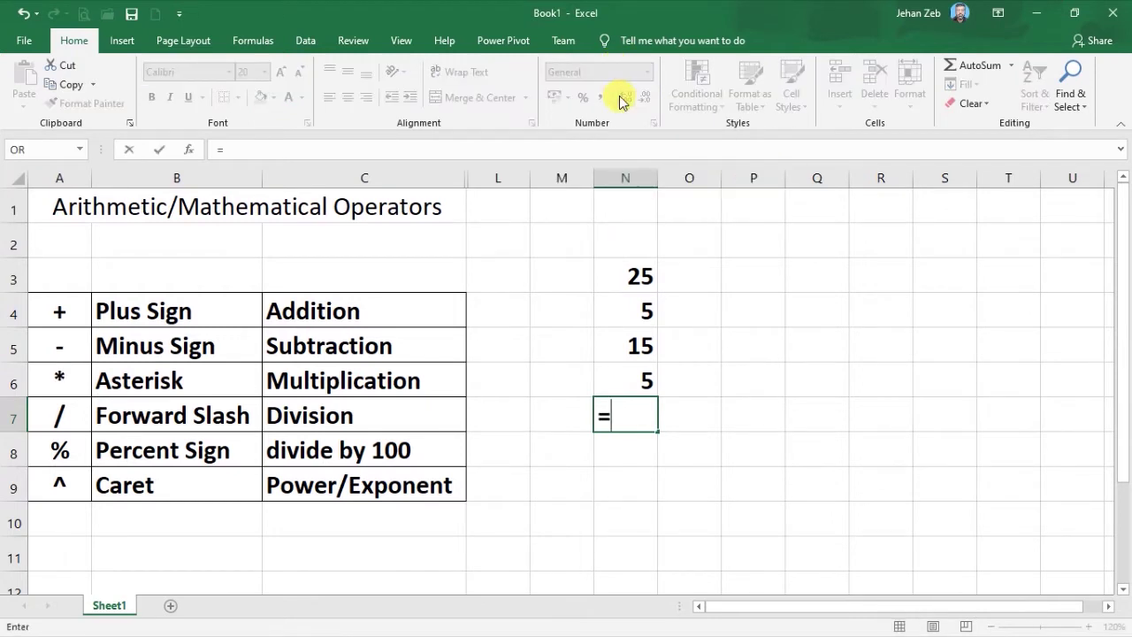
pyautogui.press('BackSpace')
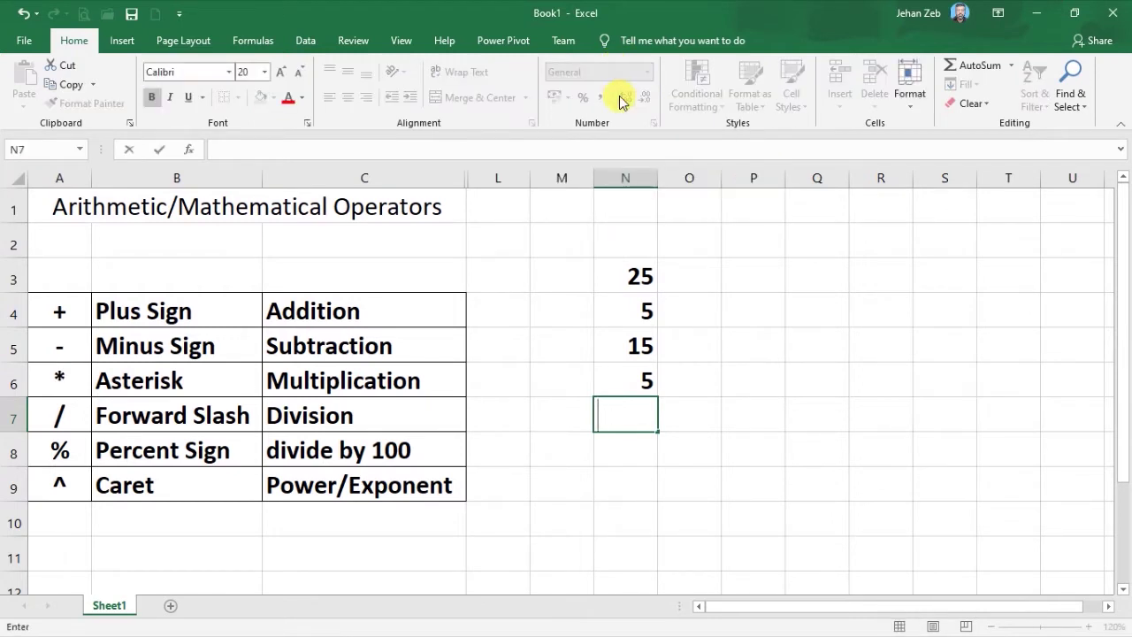
pyautogui.write('8%')
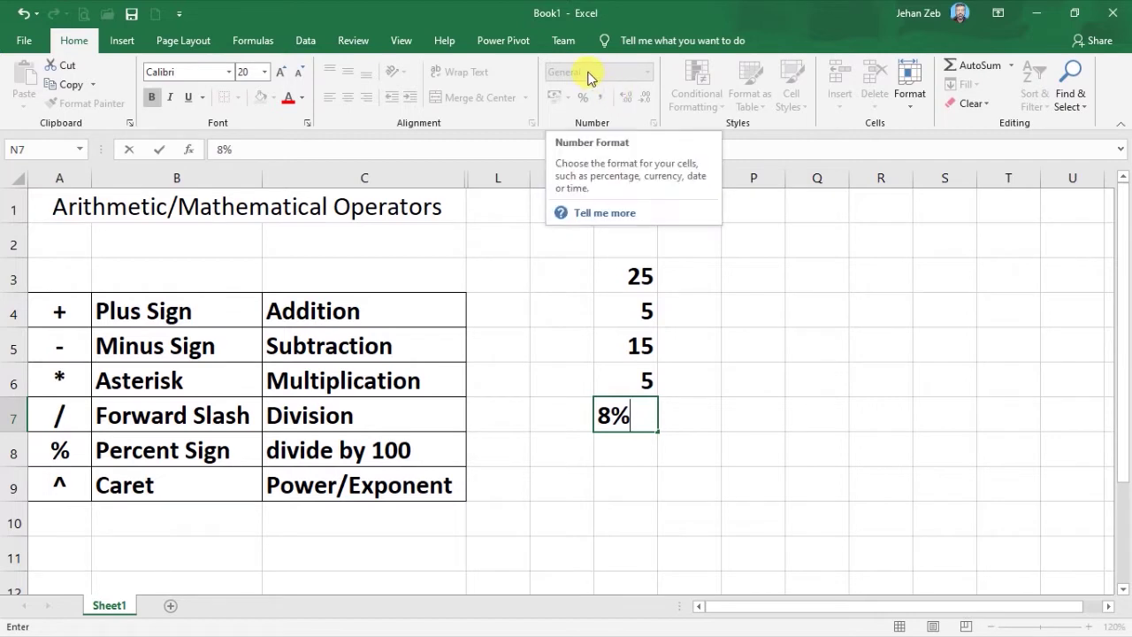
pyautogui.press('Return')
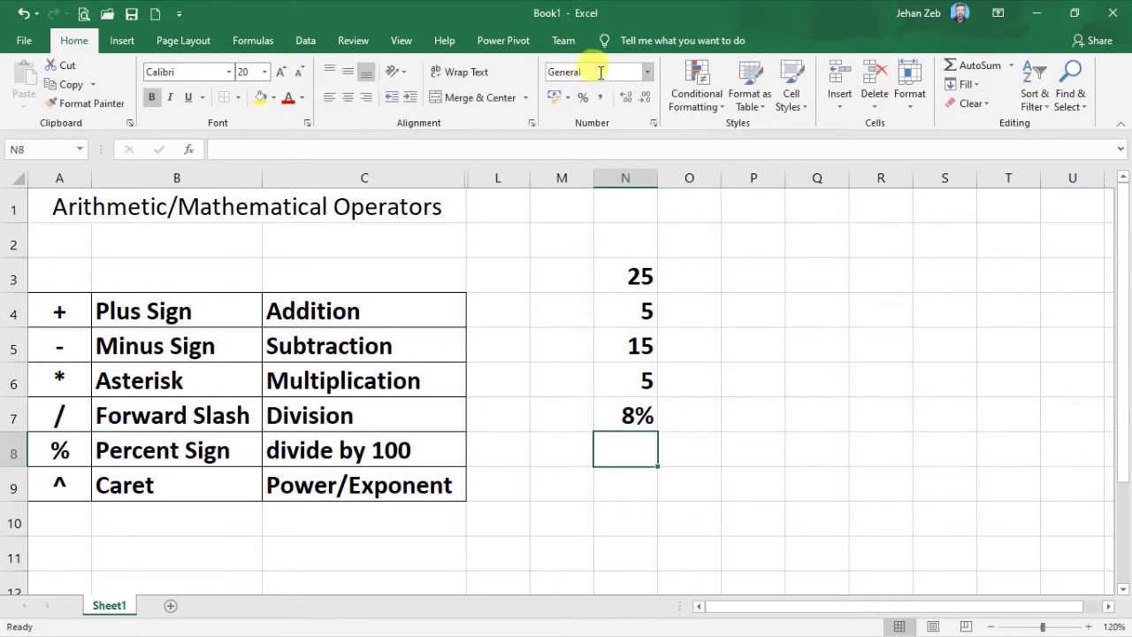
pyautogui.click(619, 414)
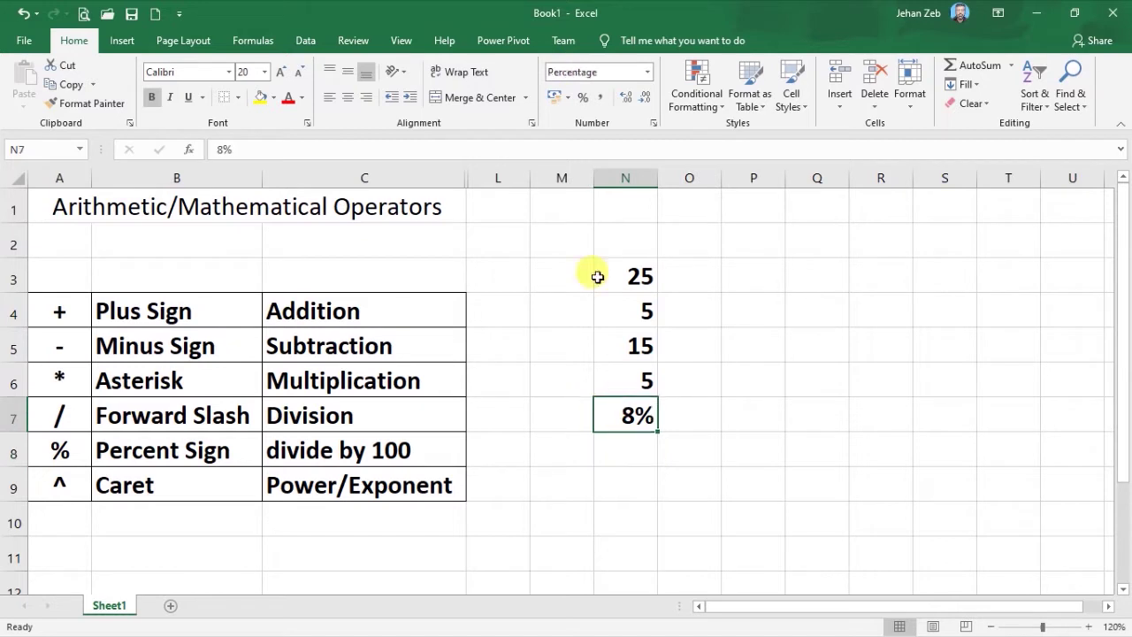
pyautogui.click(647, 73)
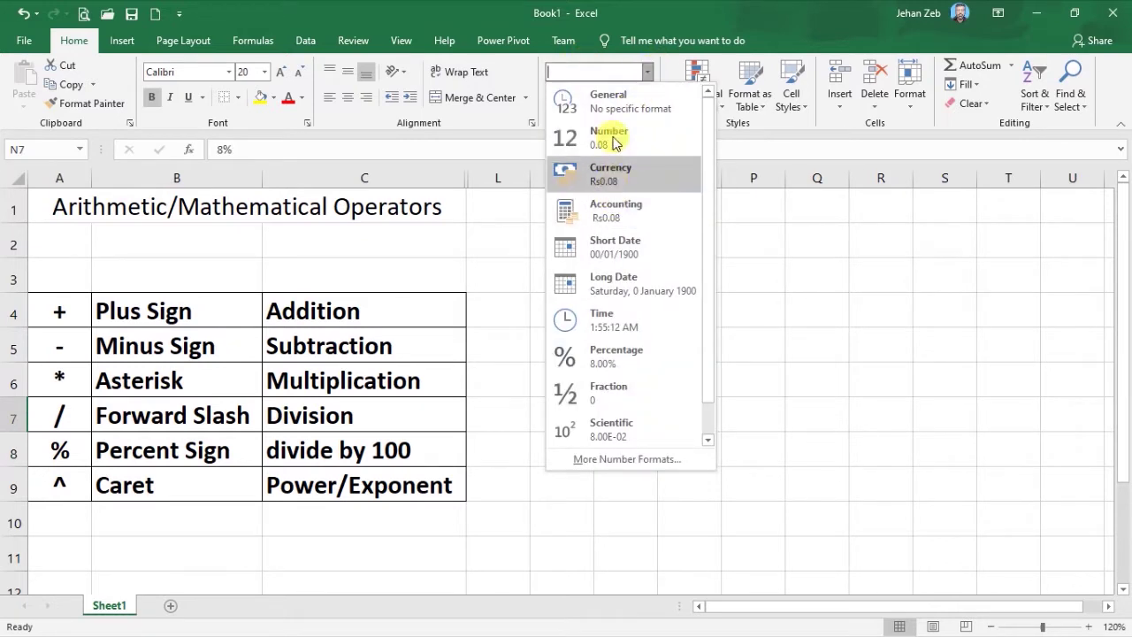
pyautogui.click(619, 106)
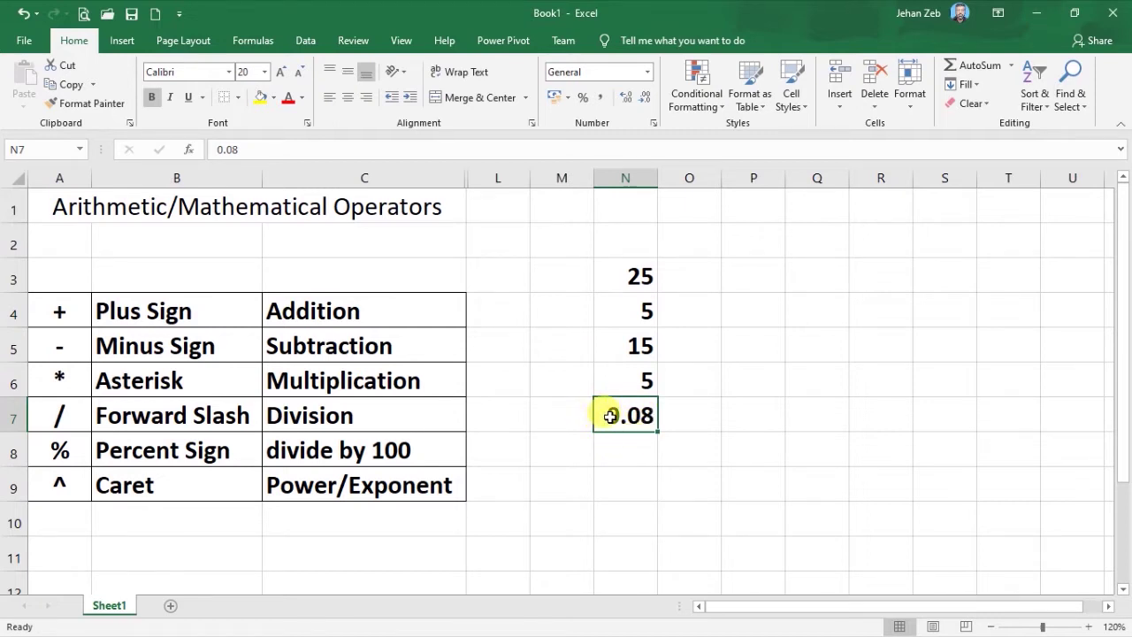
# - Replace the value in cell N7 with 45% and set the cell's number format to General
pyautogui.press('BackSpace')
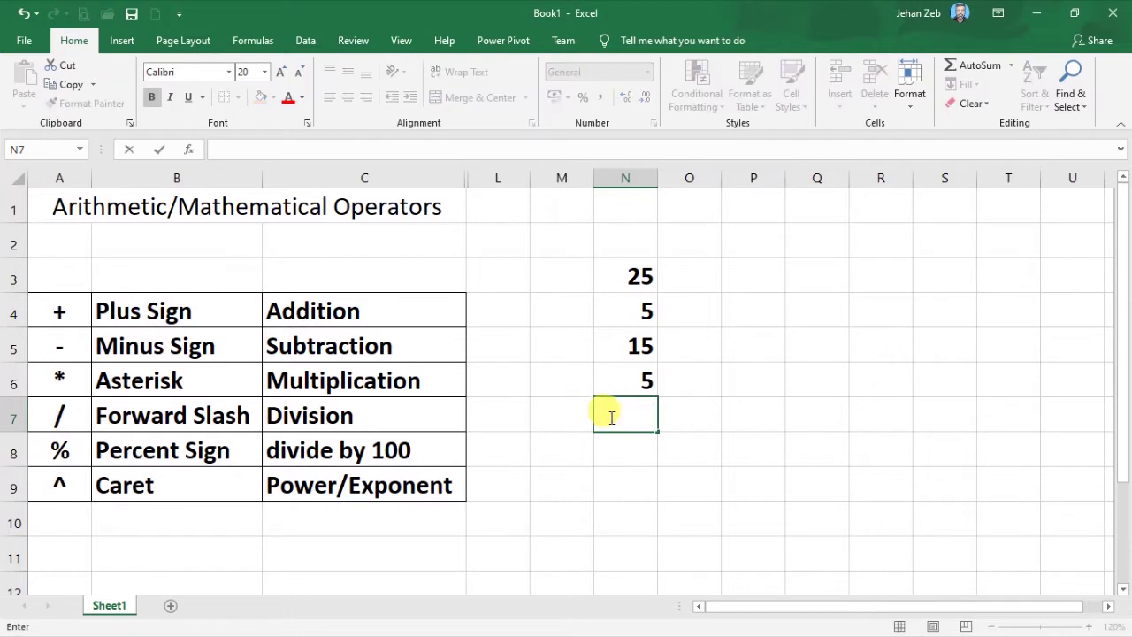
pyautogui.write('45%')
pyautogui.press('Return')
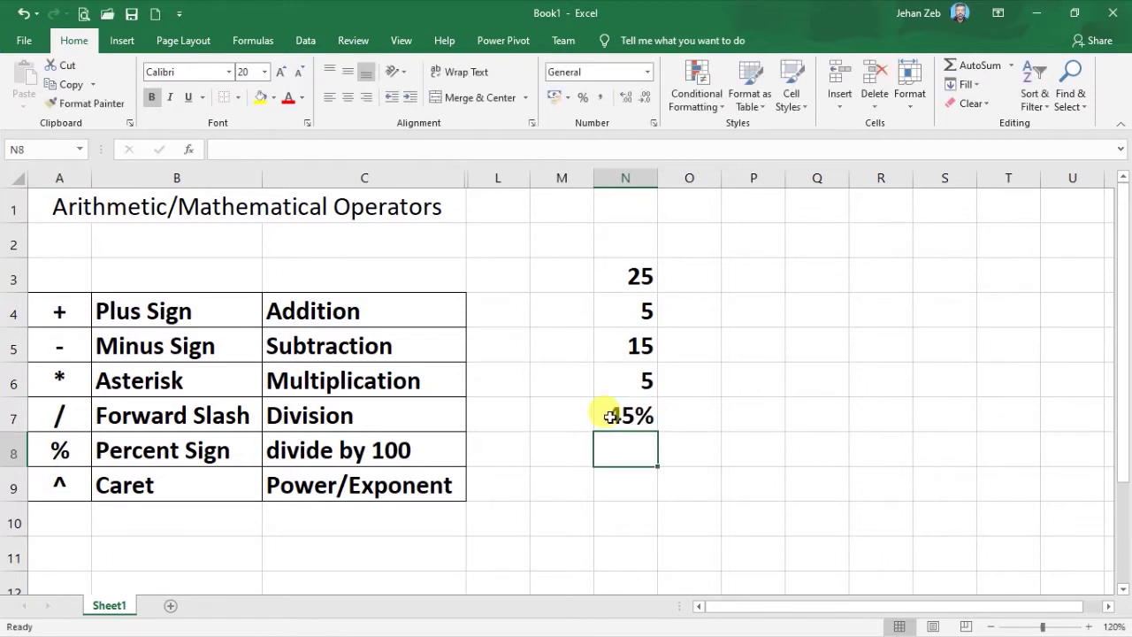
pyautogui.click(614, 419)
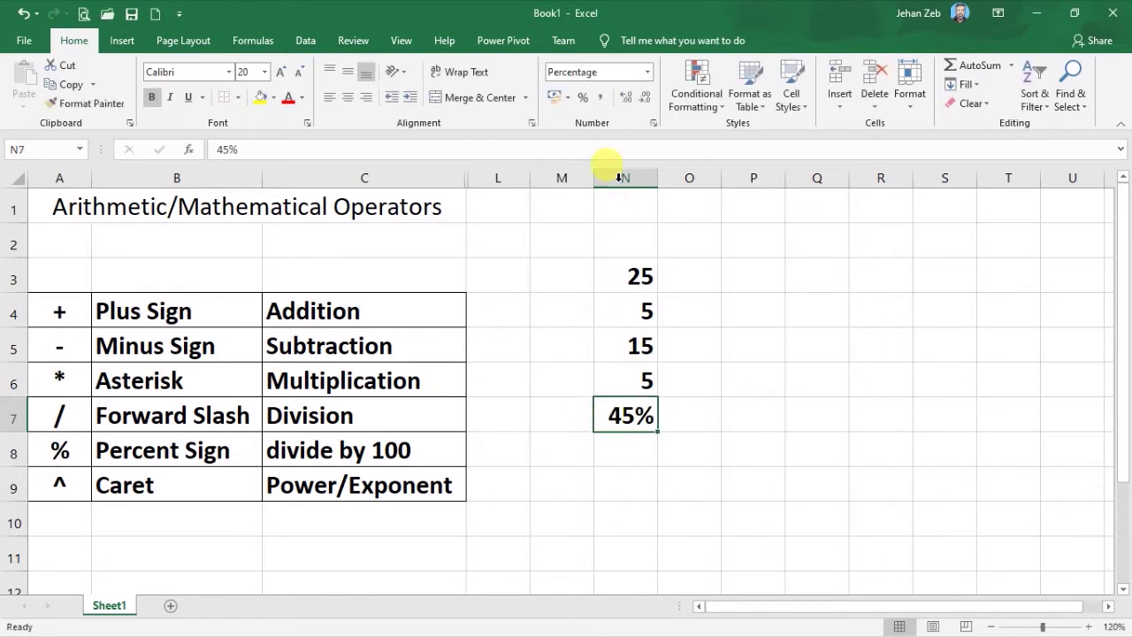
pyautogui.click(647, 75)
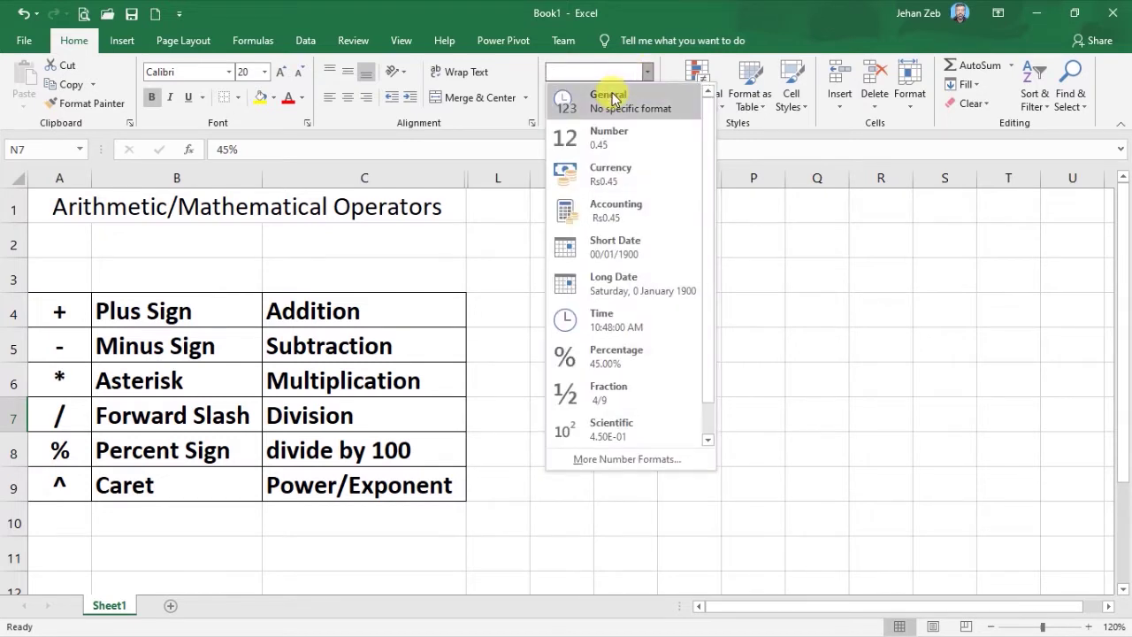
pyautogui.click(613, 100)
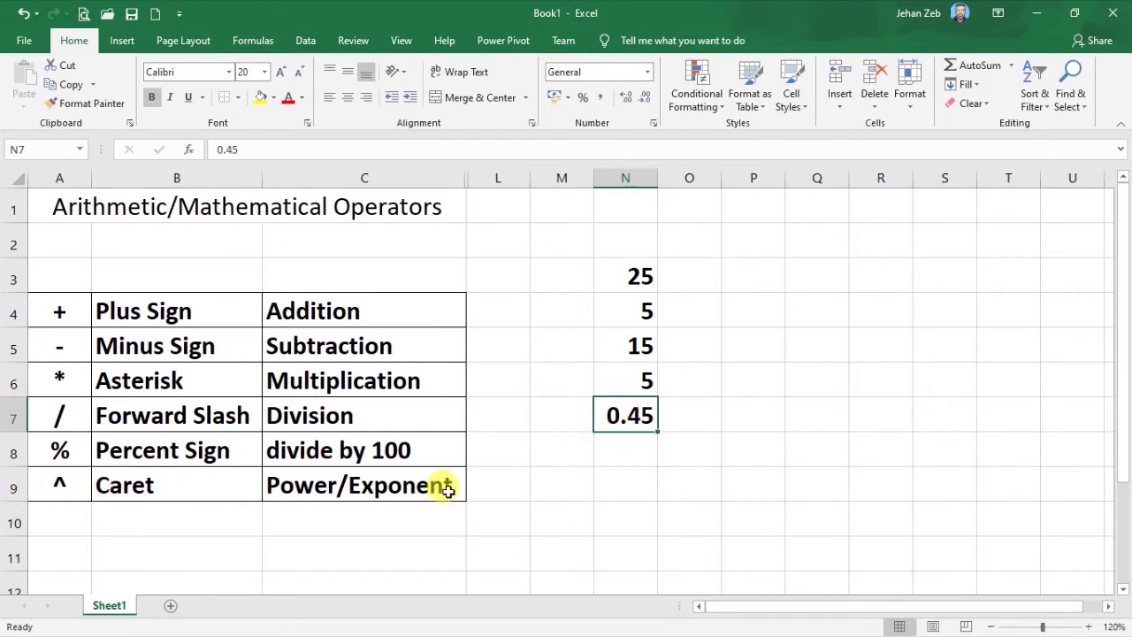
# - Enter the exponent formula =2^4 in cell N8 and reselect the cell to check its formula
pyautogui.click(625, 453)
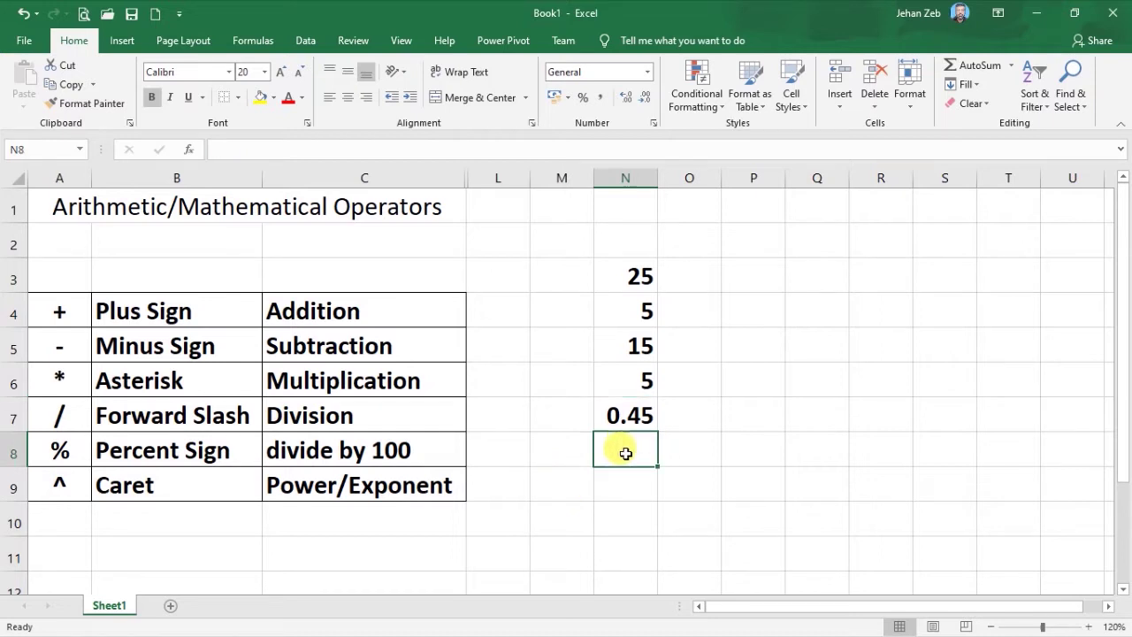
pyautogui.write('=')
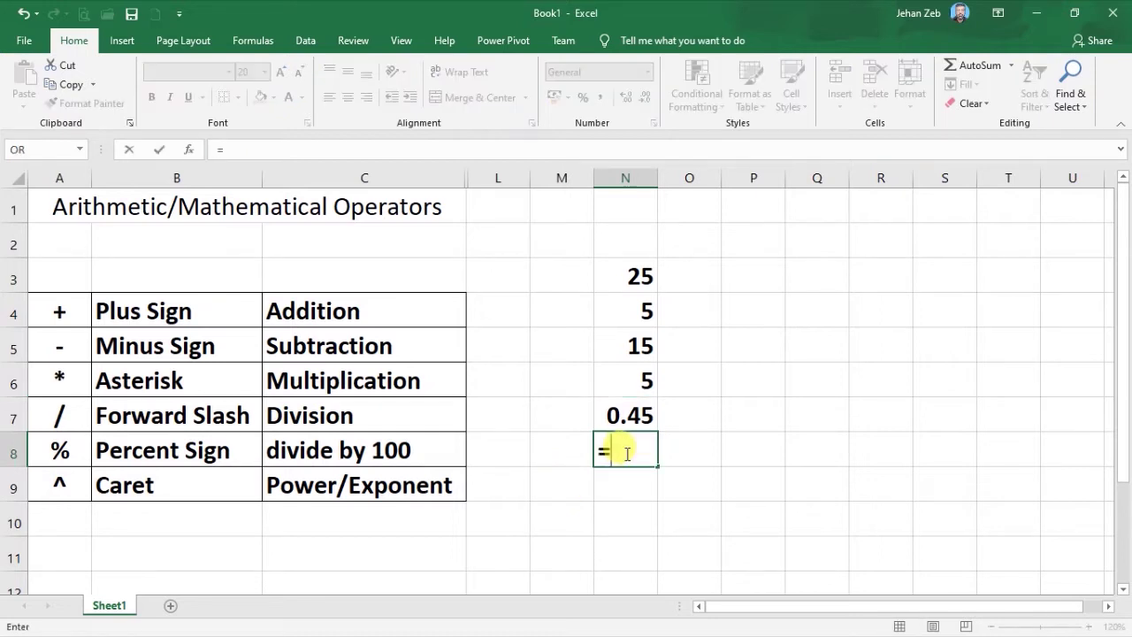
pyautogui.press('BackSpace')
pyautogui.write('=2^4')
pyautogui.press('Return')
pyautogui.click(641, 447)
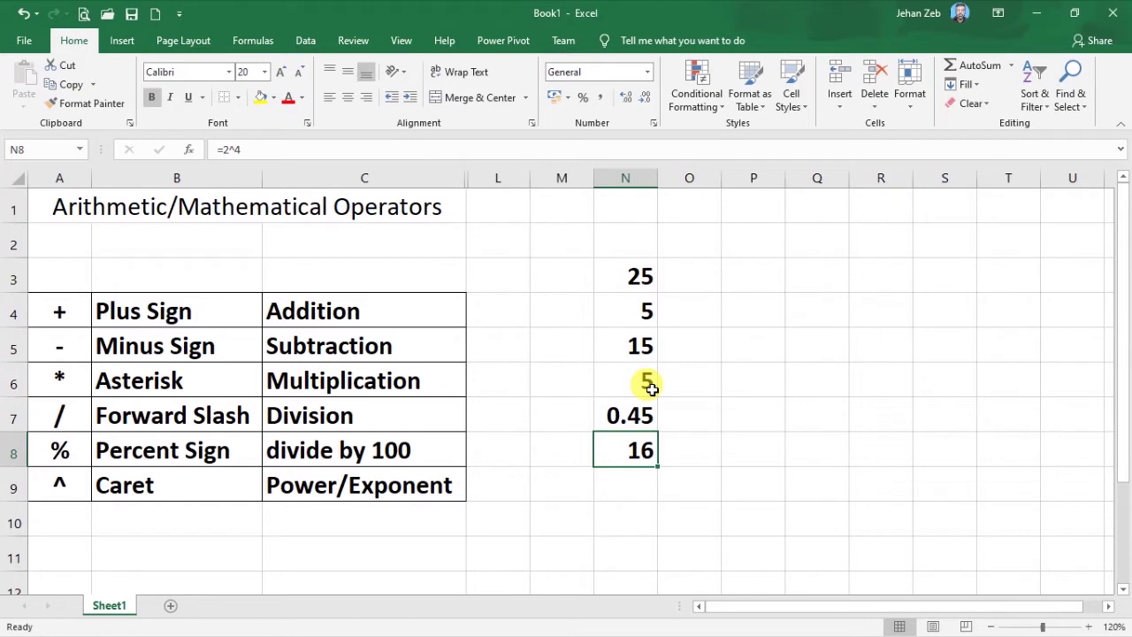
# - Enter 5 in cell O3 and 7 in cell P3 as operands for a cell-reference addition
pyautogui.press('Right')
pyautogui.click(641, 281)
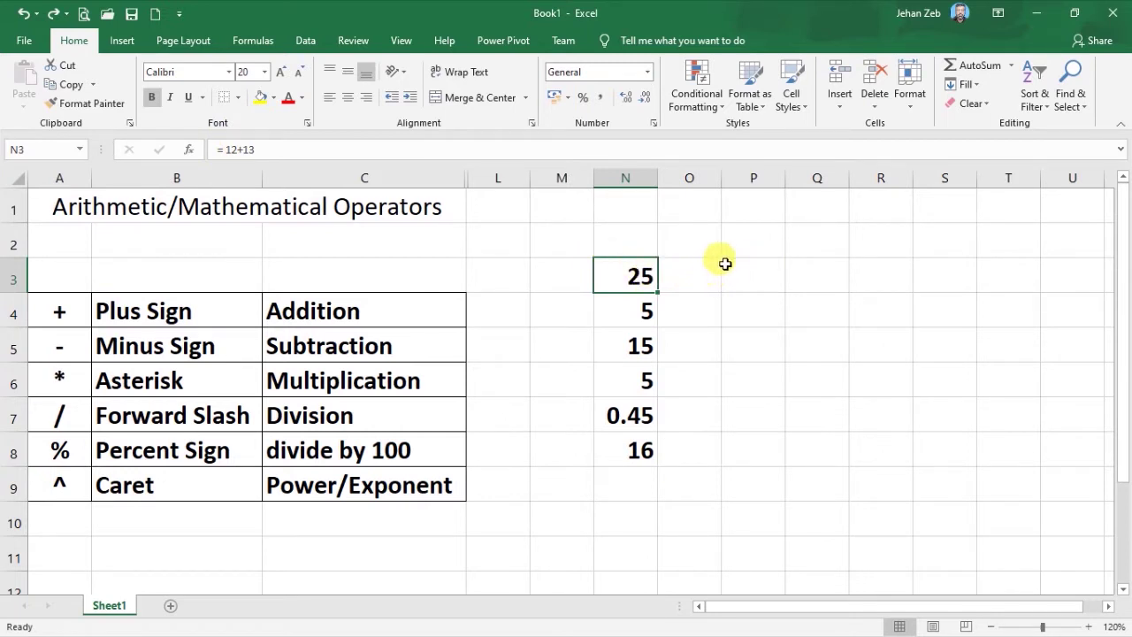
pyautogui.click(700, 276)
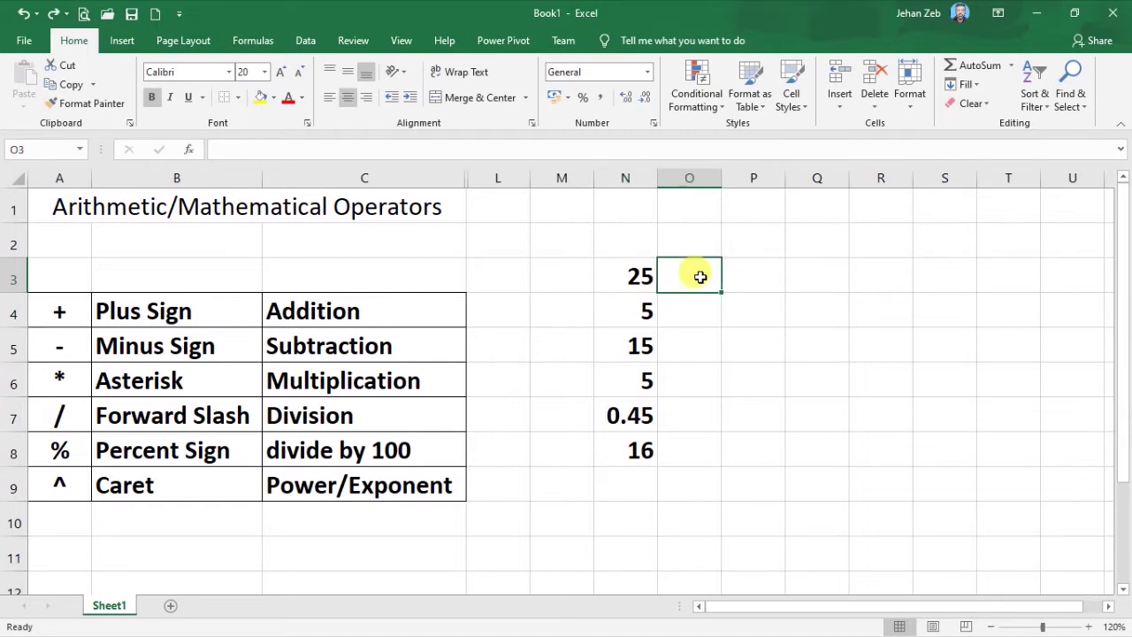
pyautogui.write('5')
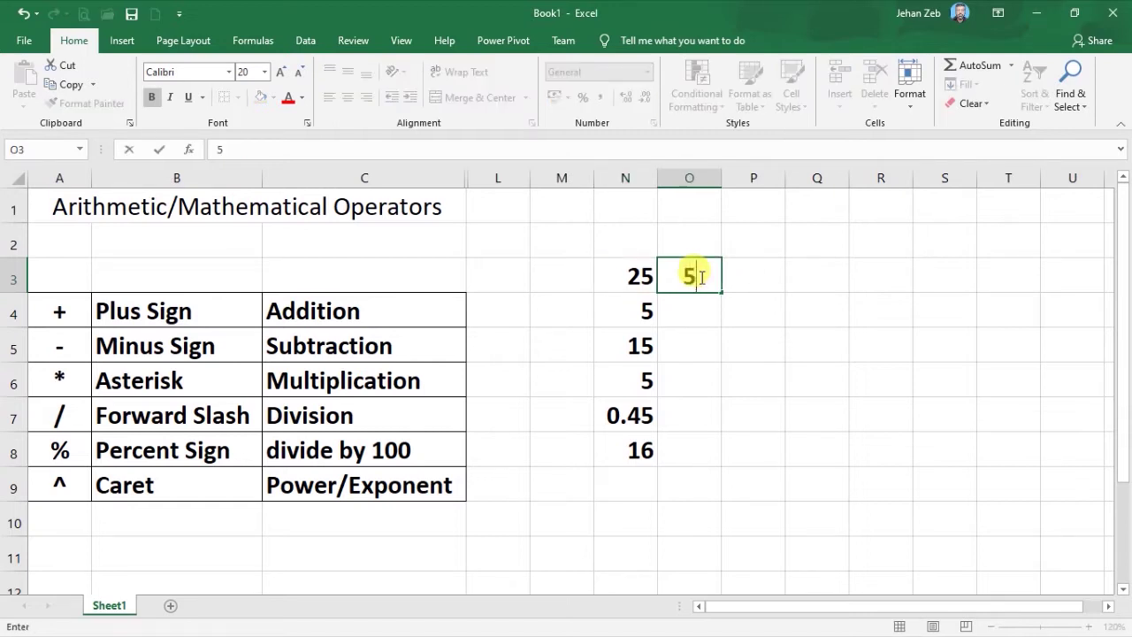
pyautogui.press('Tab')
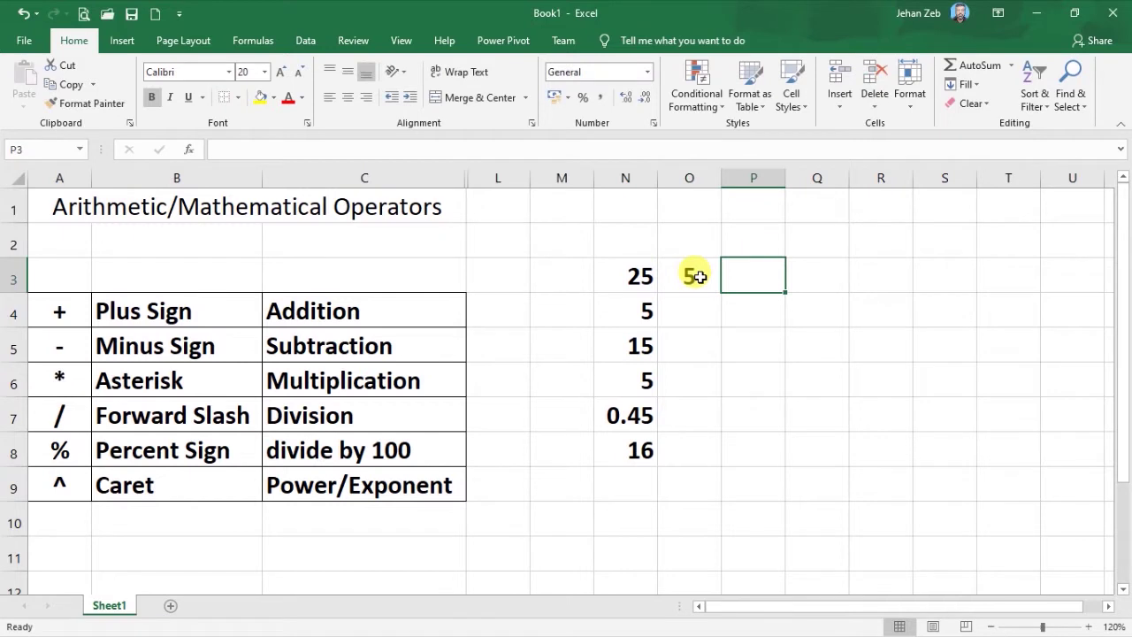
pyautogui.write('7')
pyautogui.press('Return')
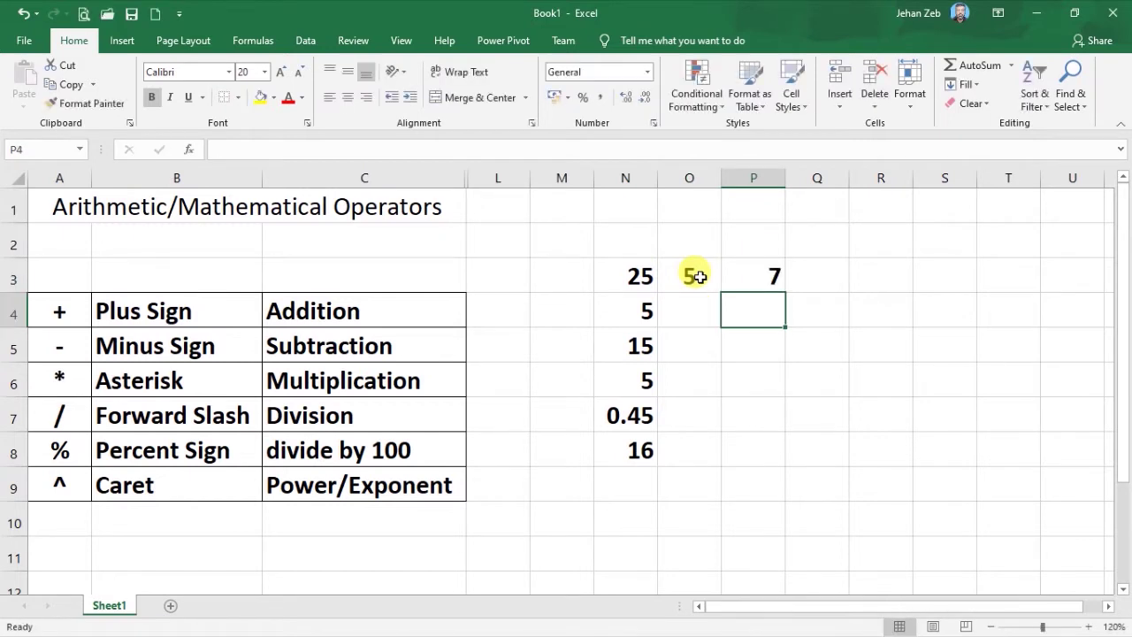
# - Enter the addition formula =O3+P3 in cell Q3 using cell references
pyautogui.click(814, 279)
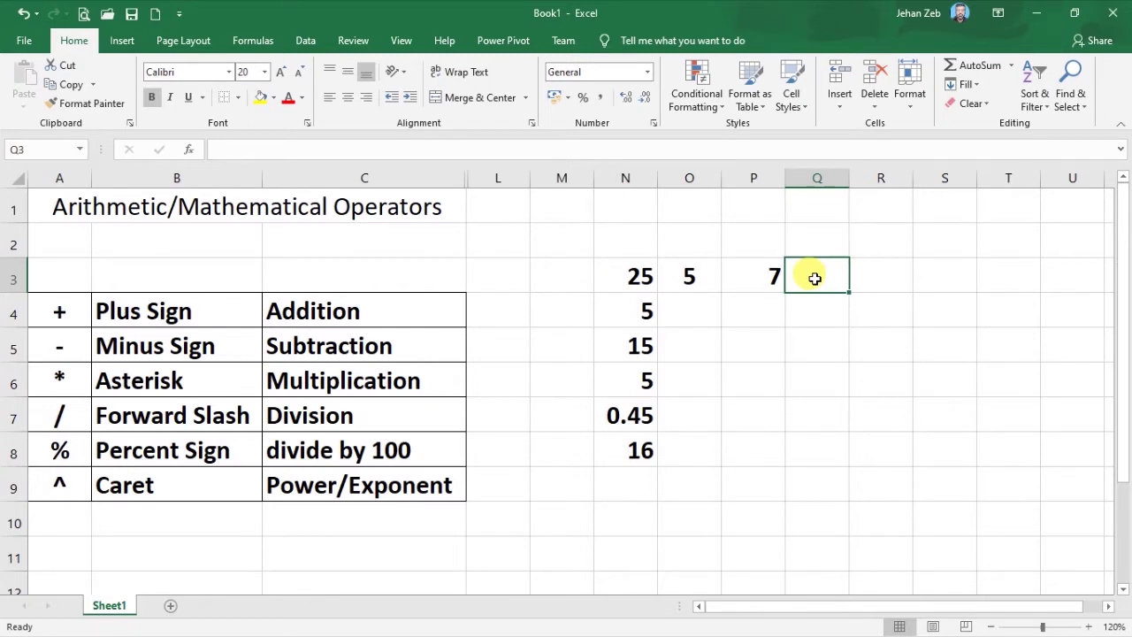
pyautogui.write('=')
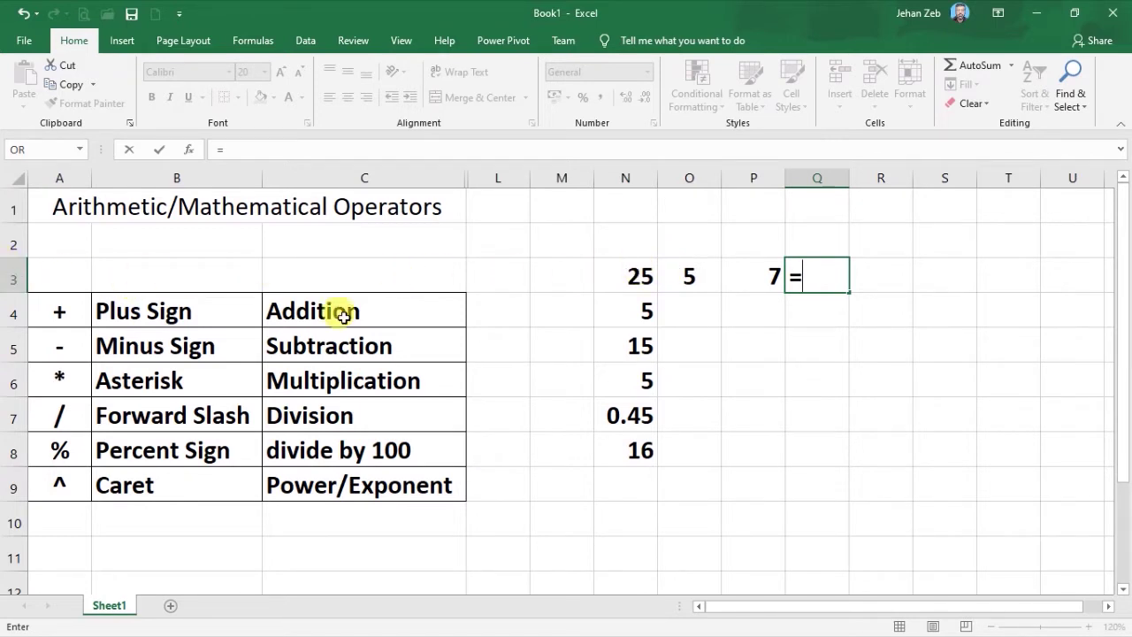
pyautogui.click(687, 276)
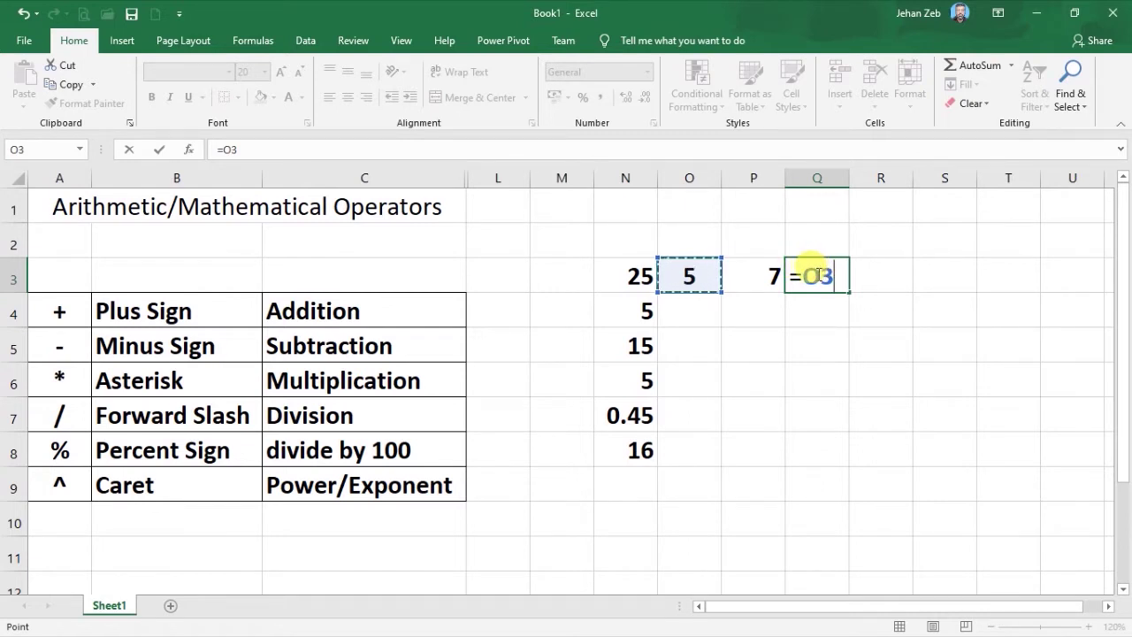
pyautogui.write('+')
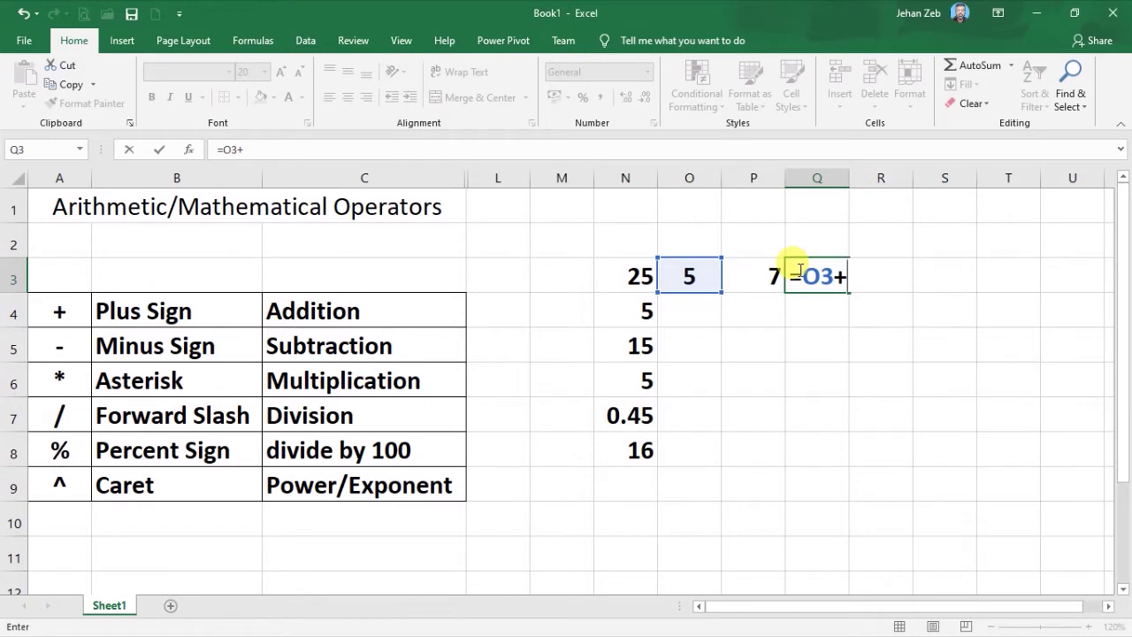
pyautogui.write('p')
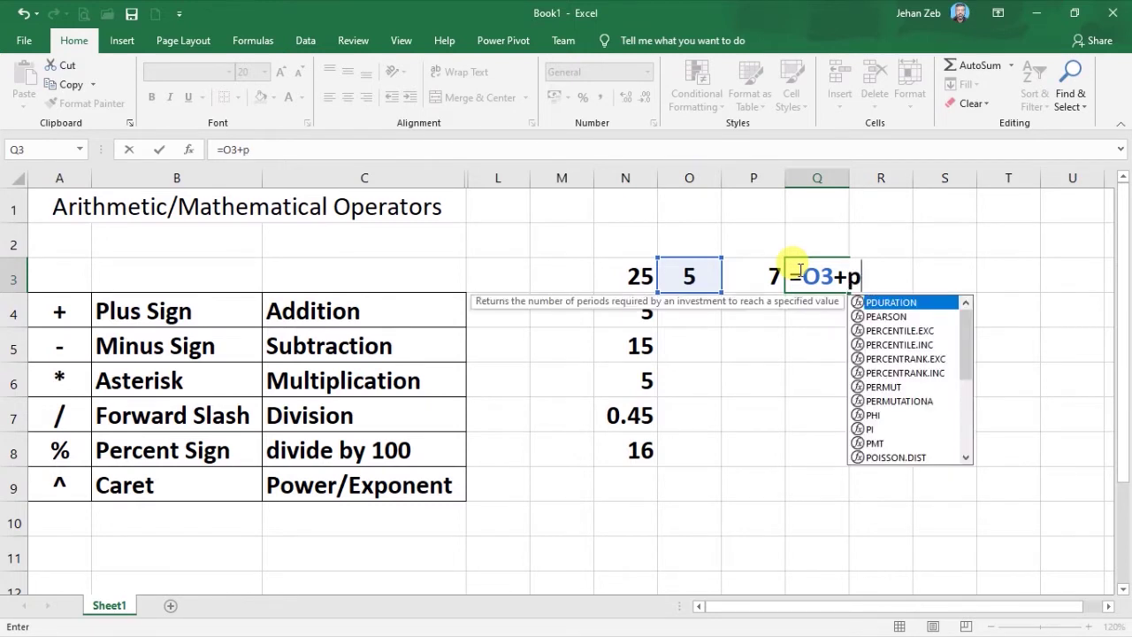
pyautogui.write('3')
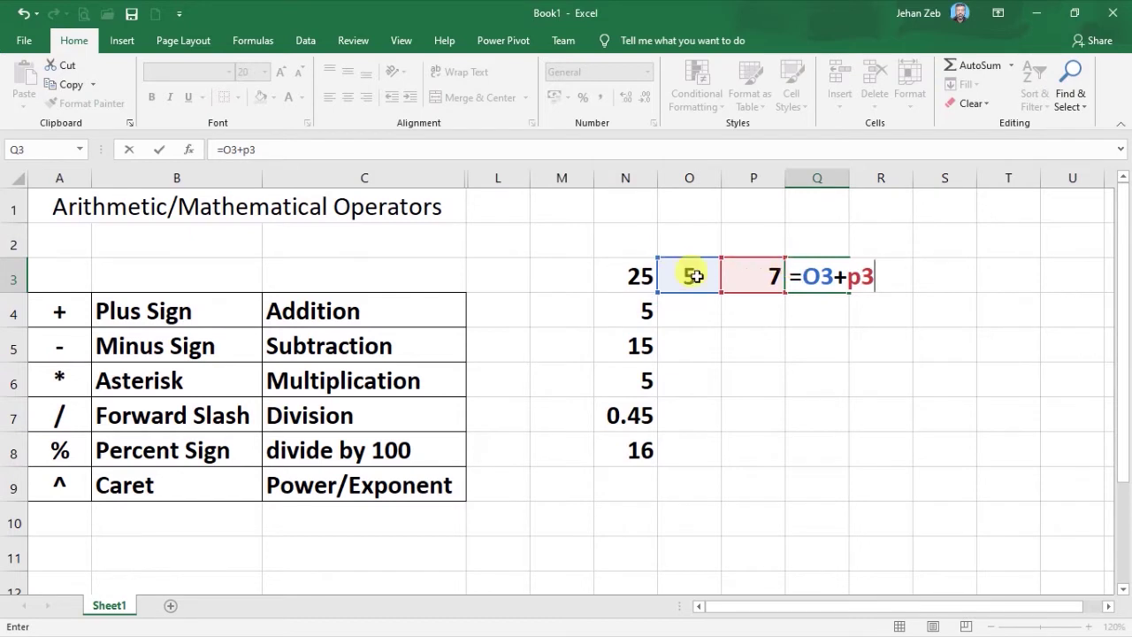
pyautogui.press('Return')
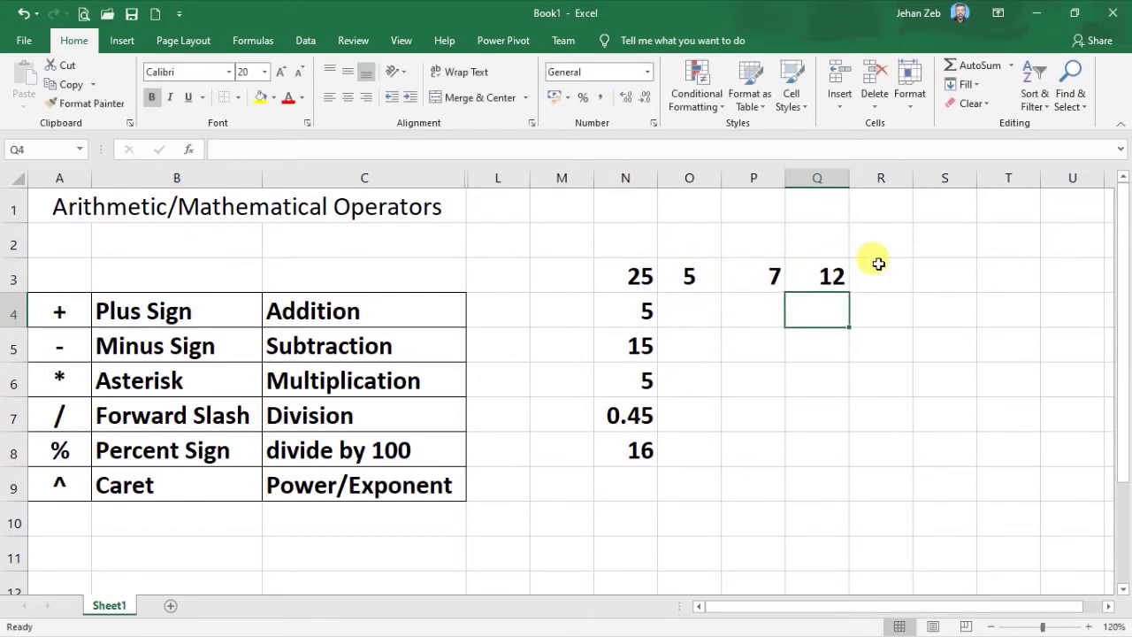
# - Replace the value in cell O3 with 40 and the value in cell P3 with 20
pyautogui.click(686, 277)
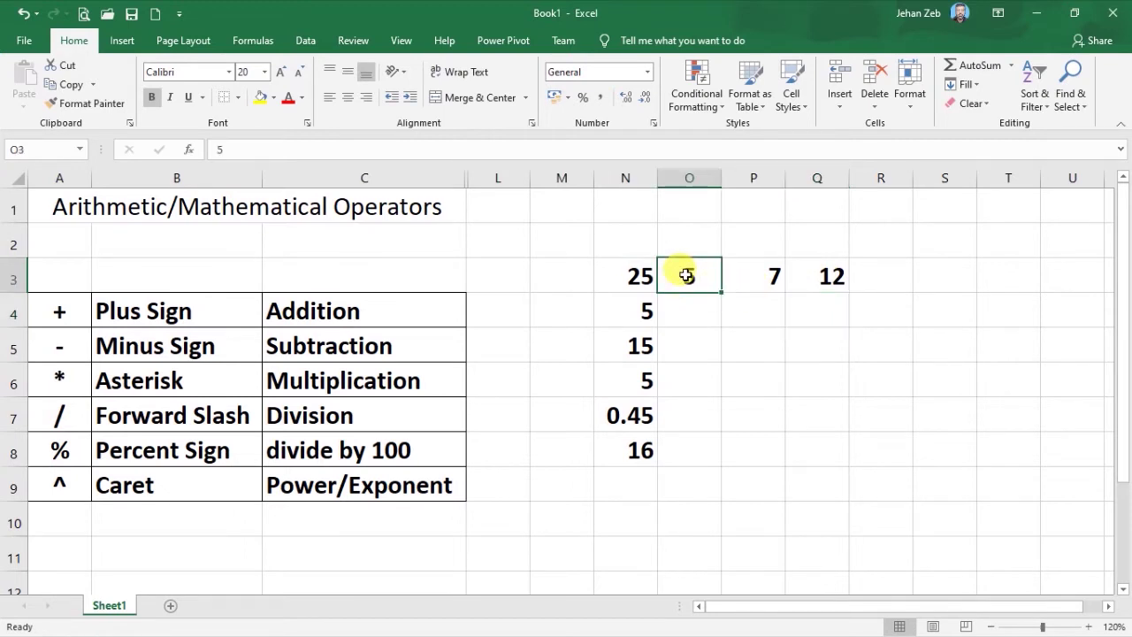
pyautogui.write('40')
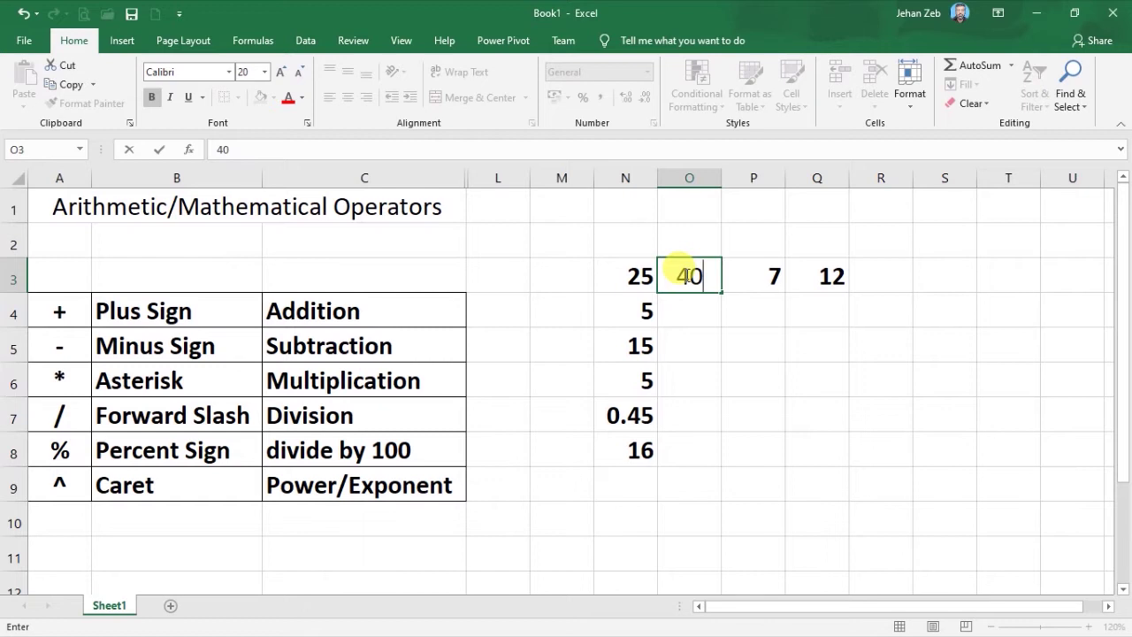
pyautogui.press('Return')
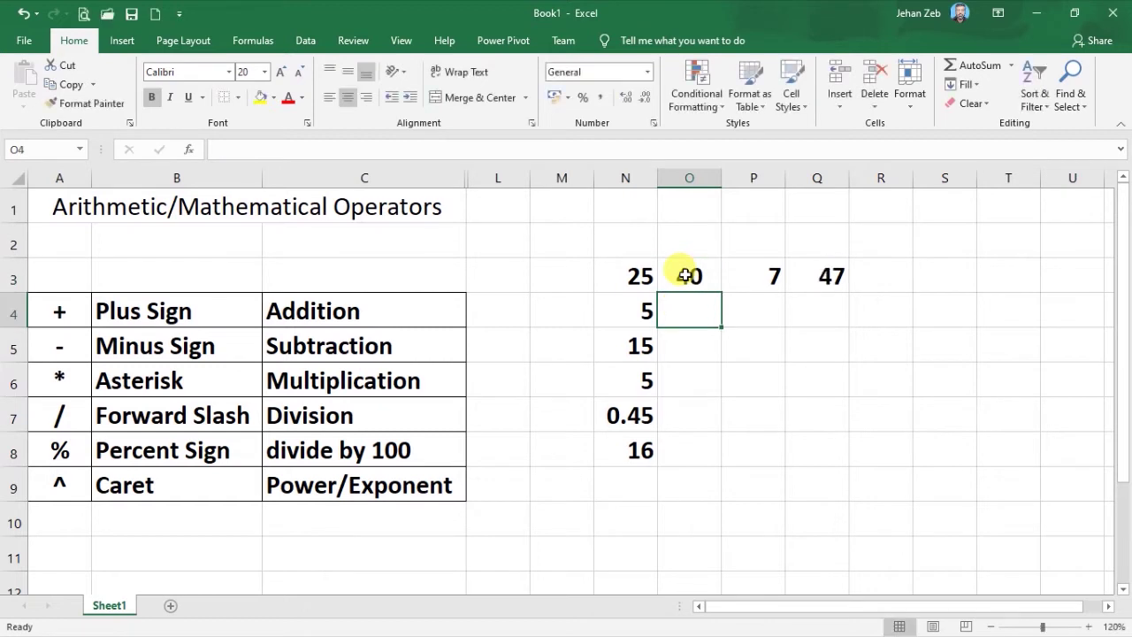
pyautogui.click(728, 280)
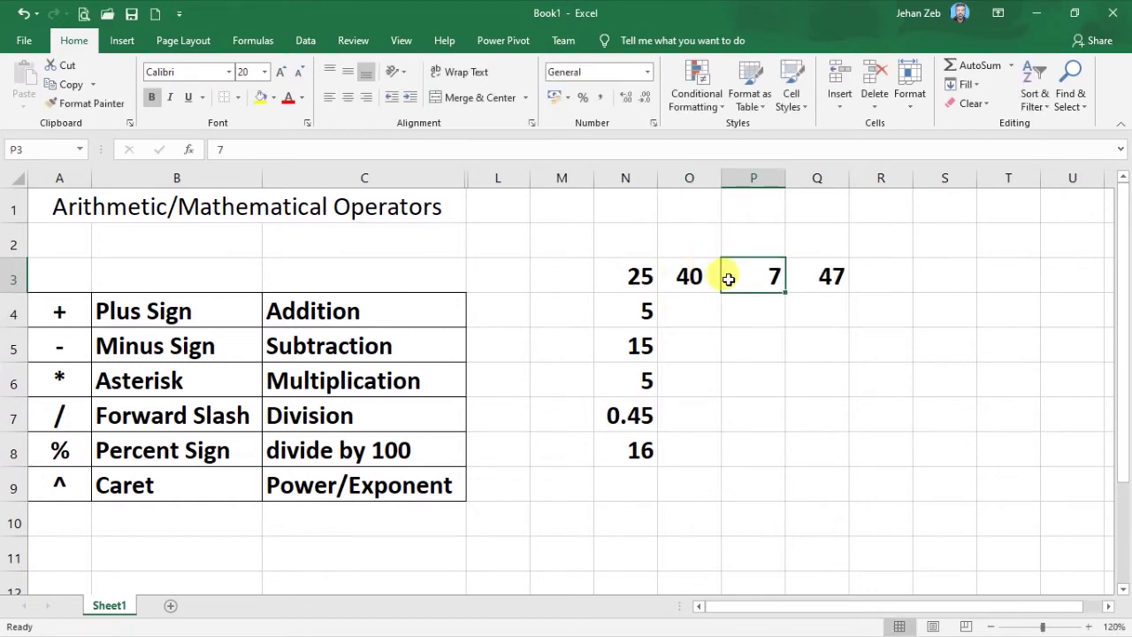
pyautogui.write('20')
pyautogui.press('Return')
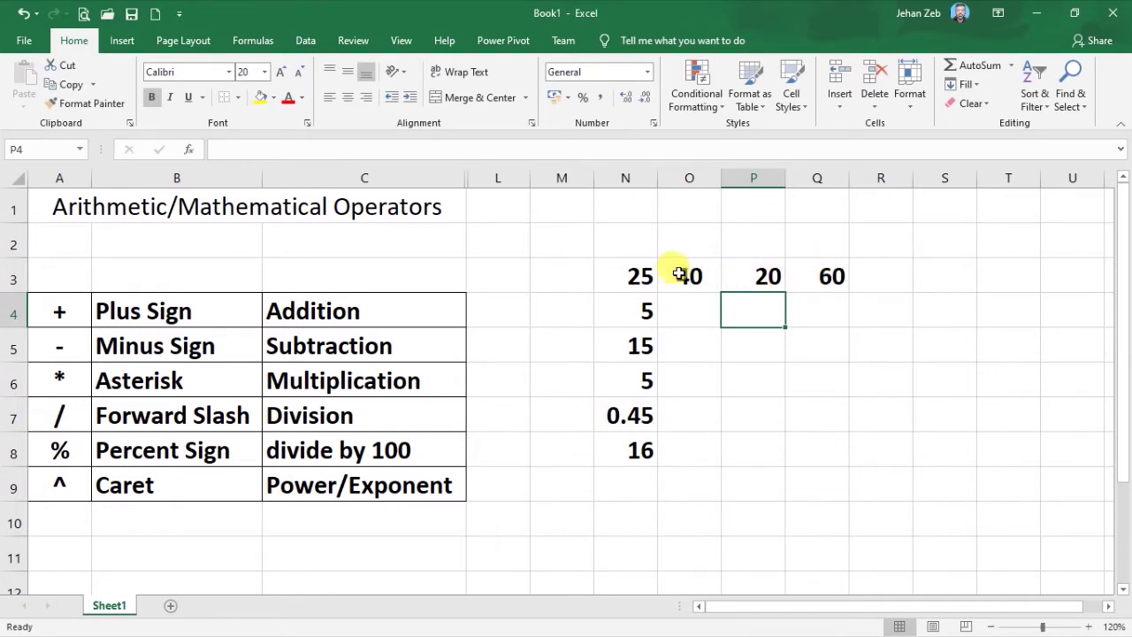
# - Enter 45 in cell O4 and 5 in cell P4 as operands for a subtraction
pyautogui.click(642, 276)
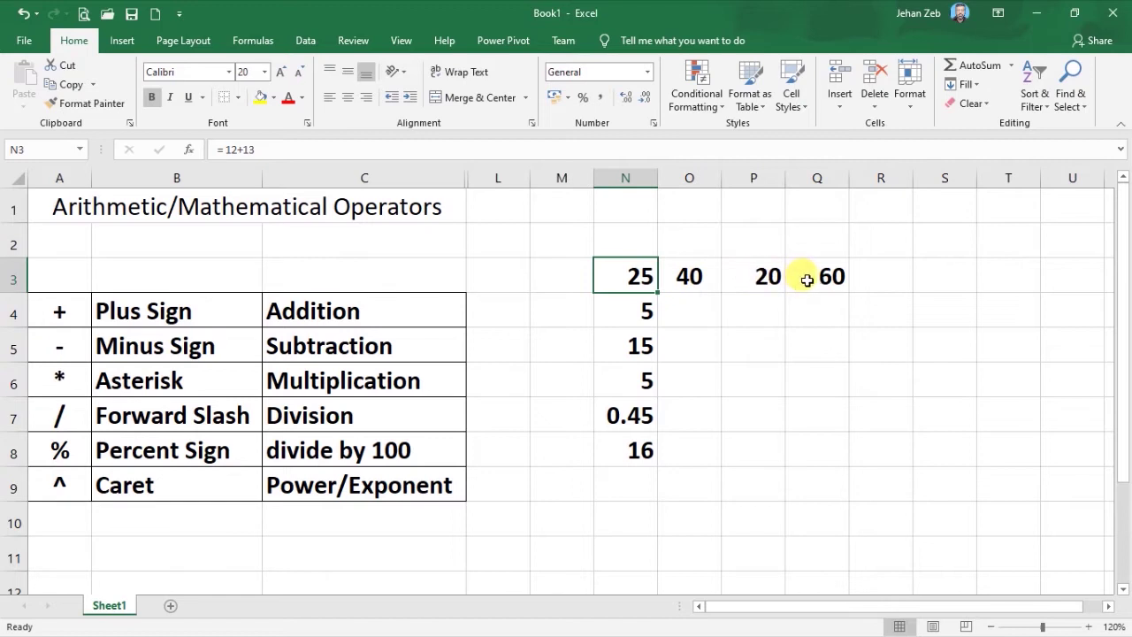
pyautogui.click(689, 305)
pyautogui.write('45')
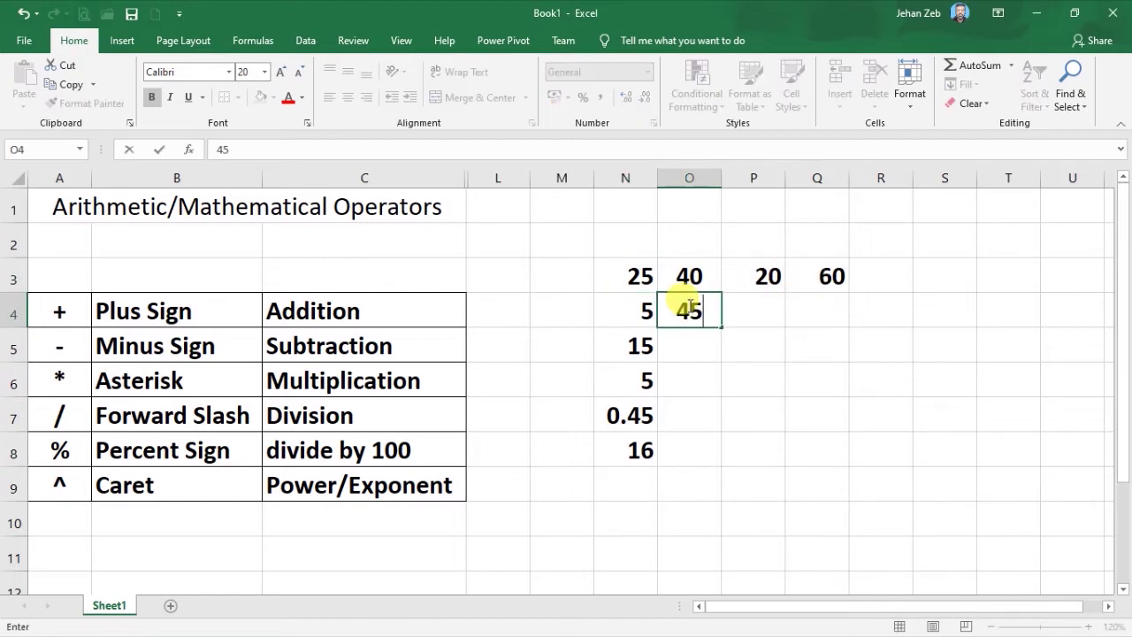
pyautogui.press('Tab')
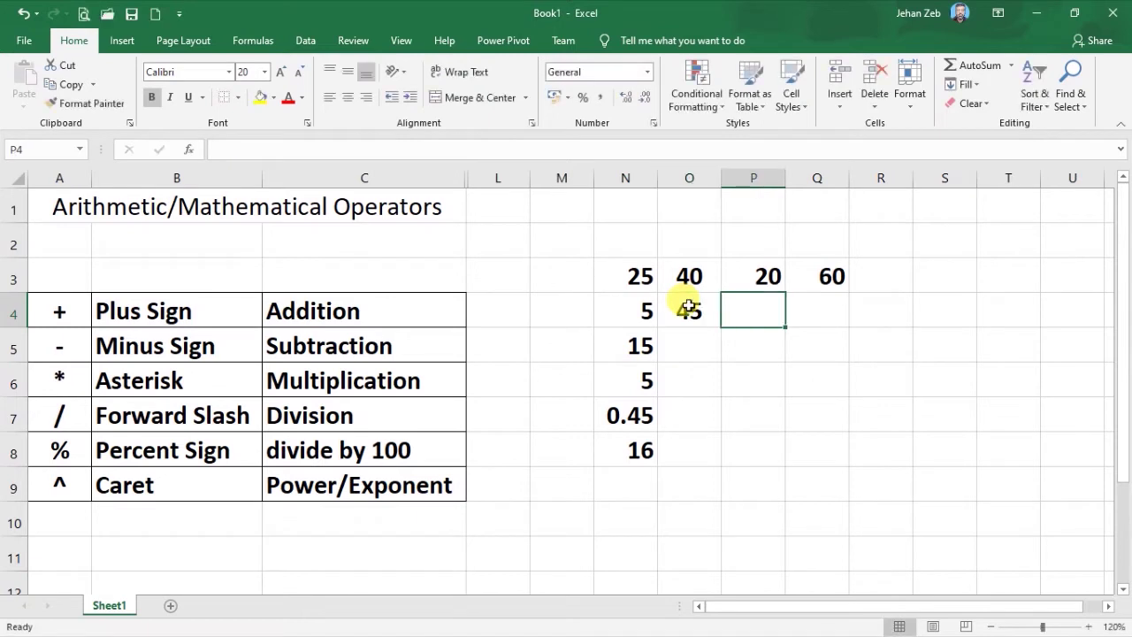
pyautogui.write('5')
pyautogui.press('Return')
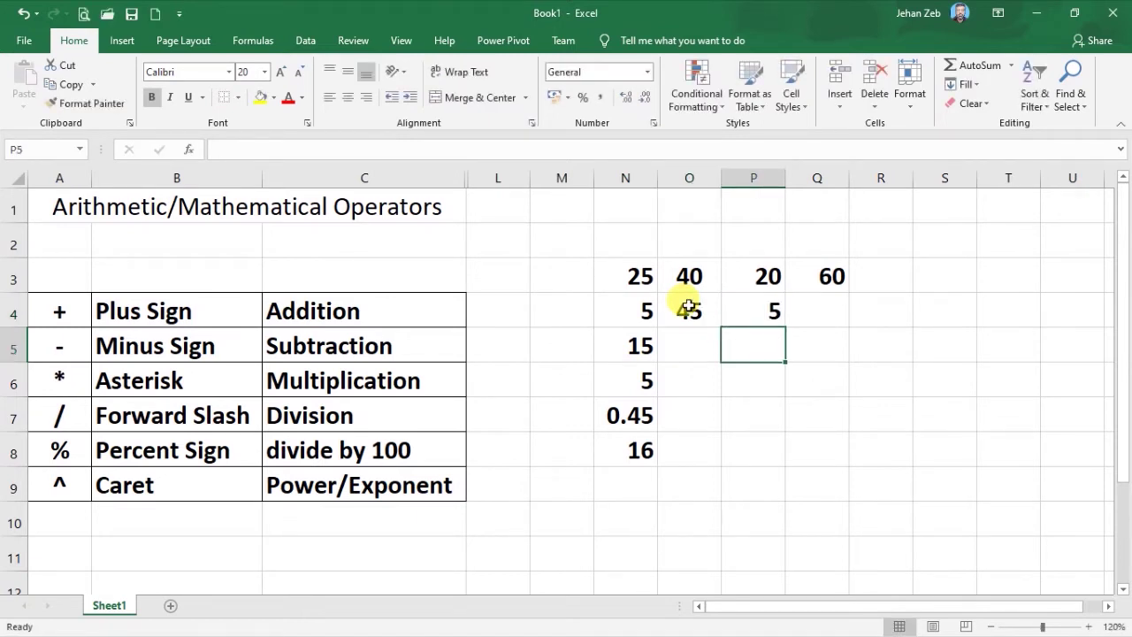
# - Enter the subtraction formula =O4-P4 in cell Q4 using cell references
pyautogui.click(803, 316)
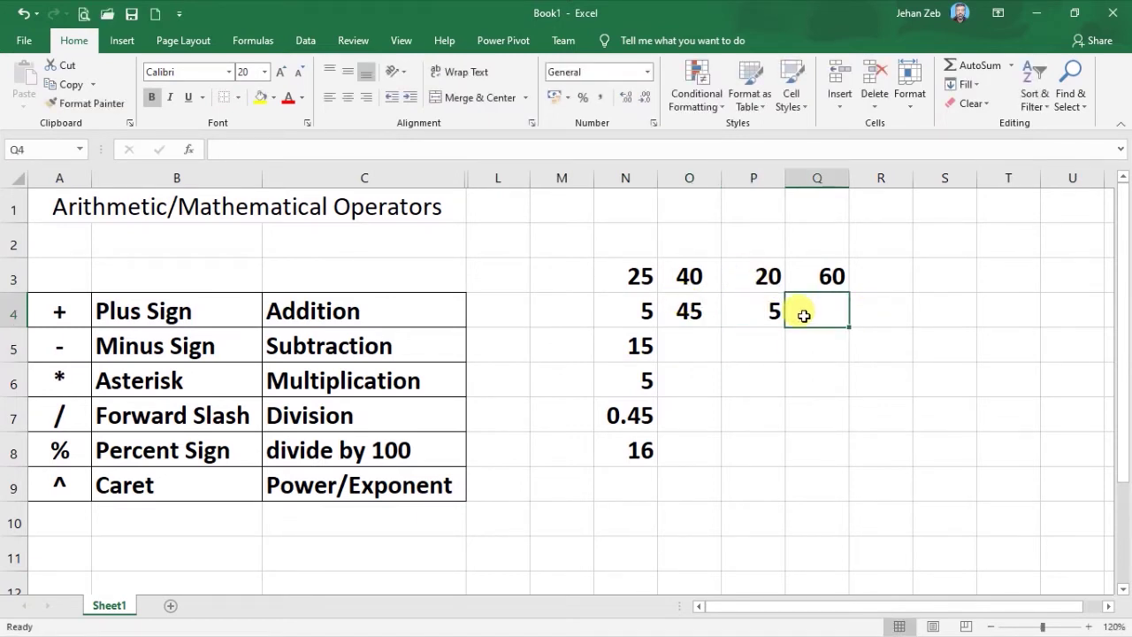
pyautogui.write('=')
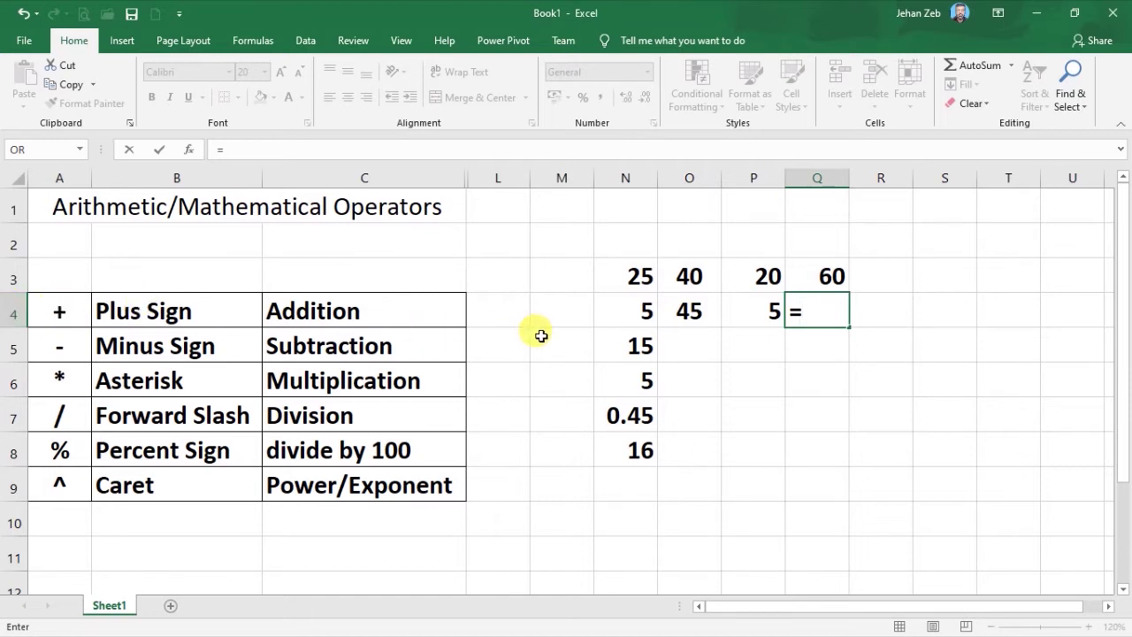
pyautogui.write('o4')
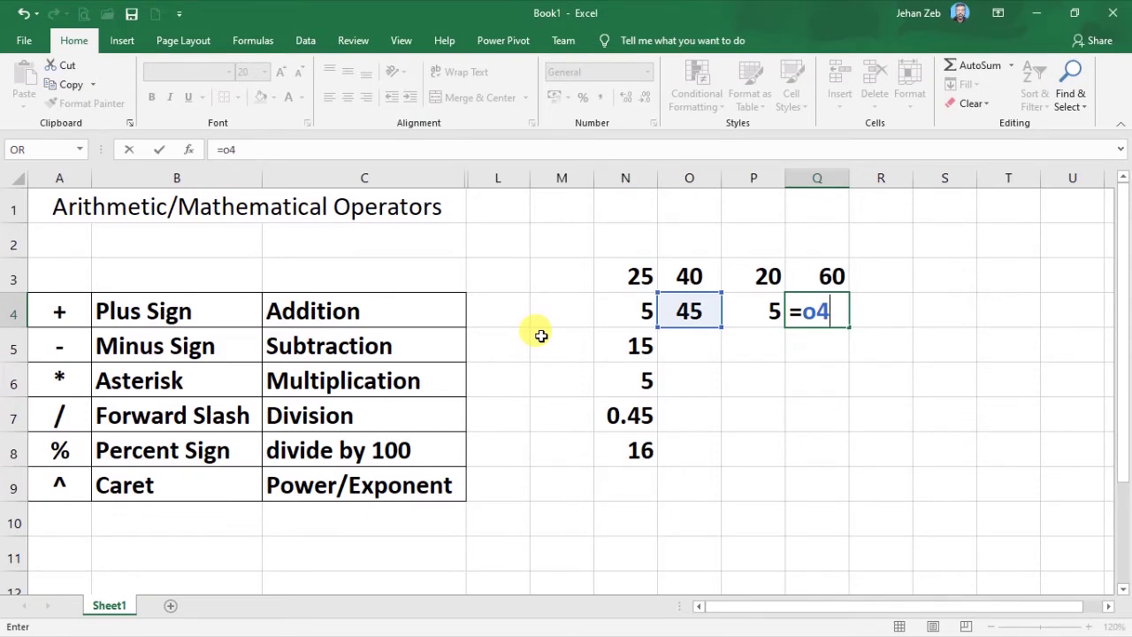
pyautogui.write('-')
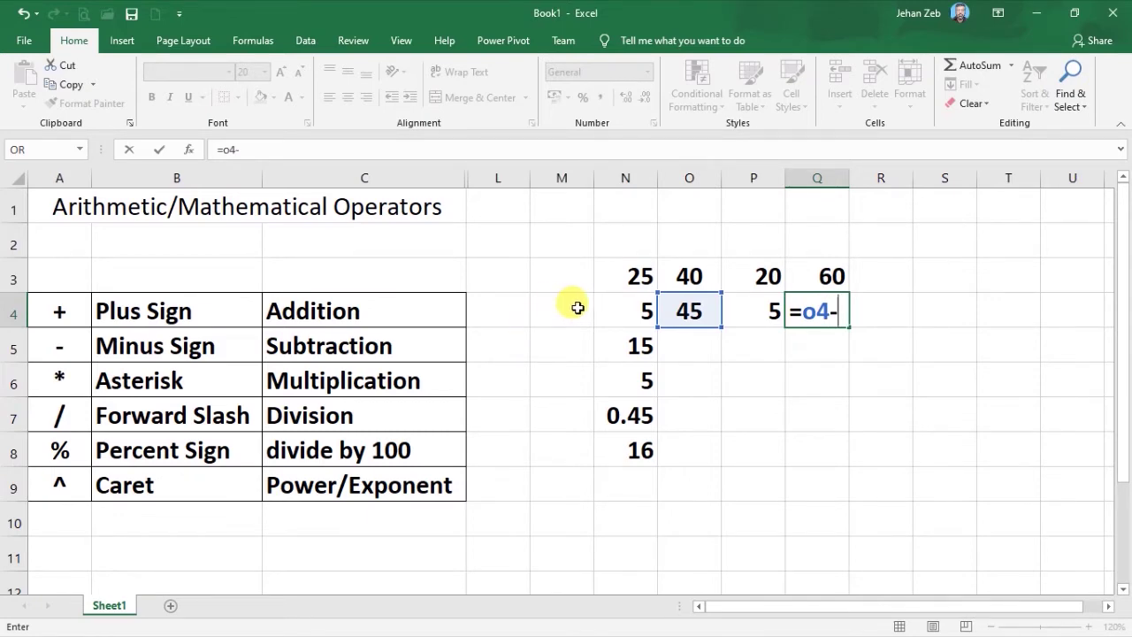
pyautogui.click(765, 307)
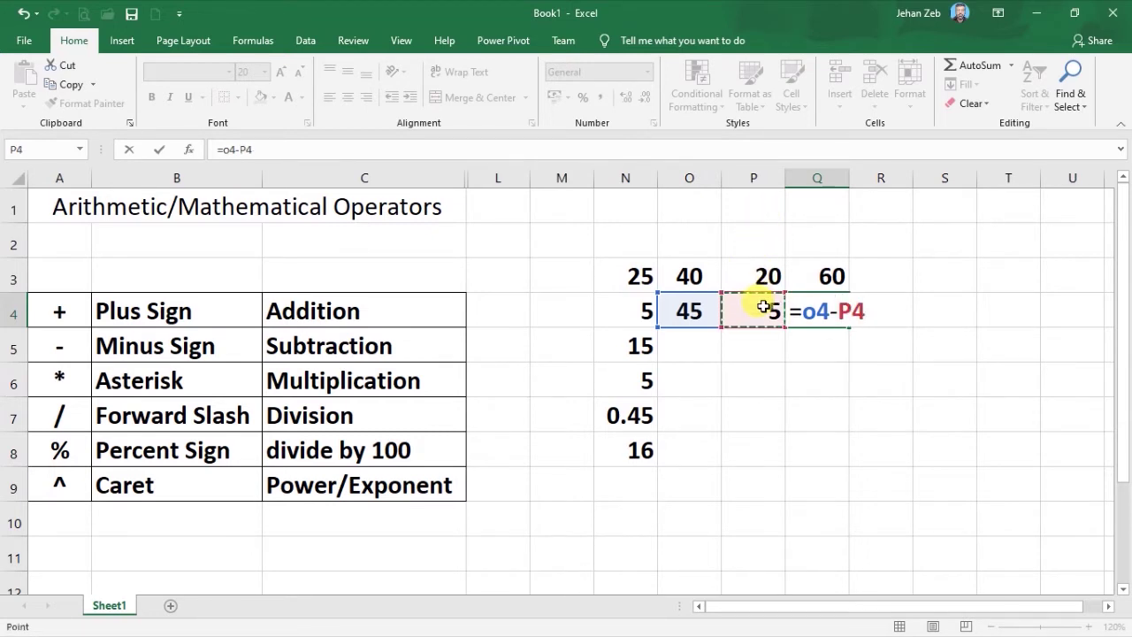
pyautogui.press('Return')
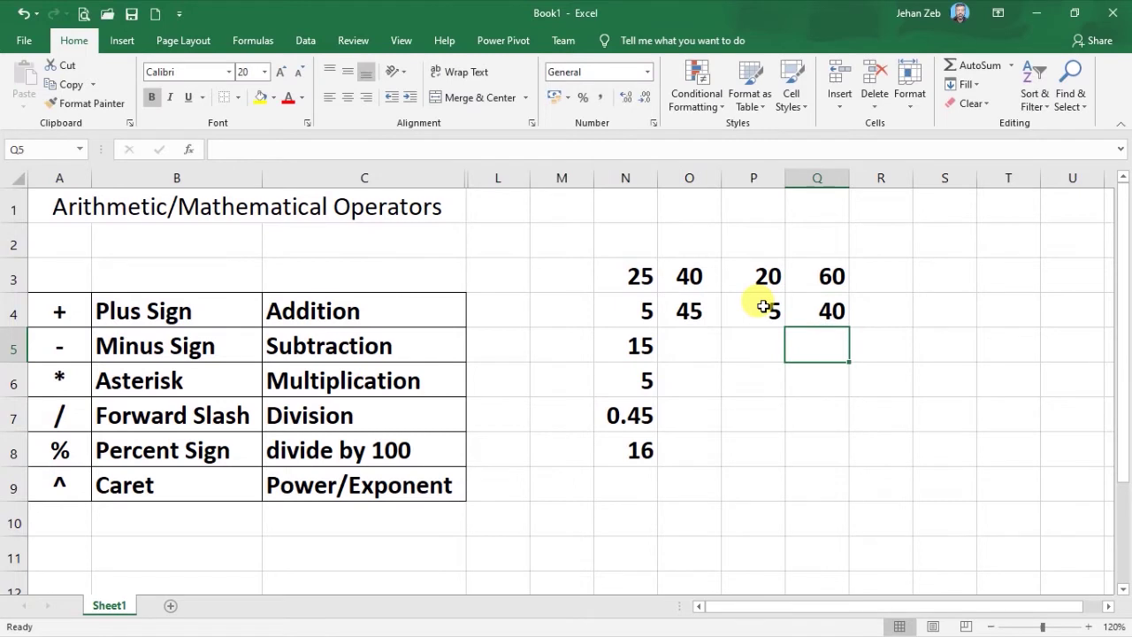
# - Replace the value in cell P4 with 12 to update the subtraction formula's input
pyautogui.click(764, 307)
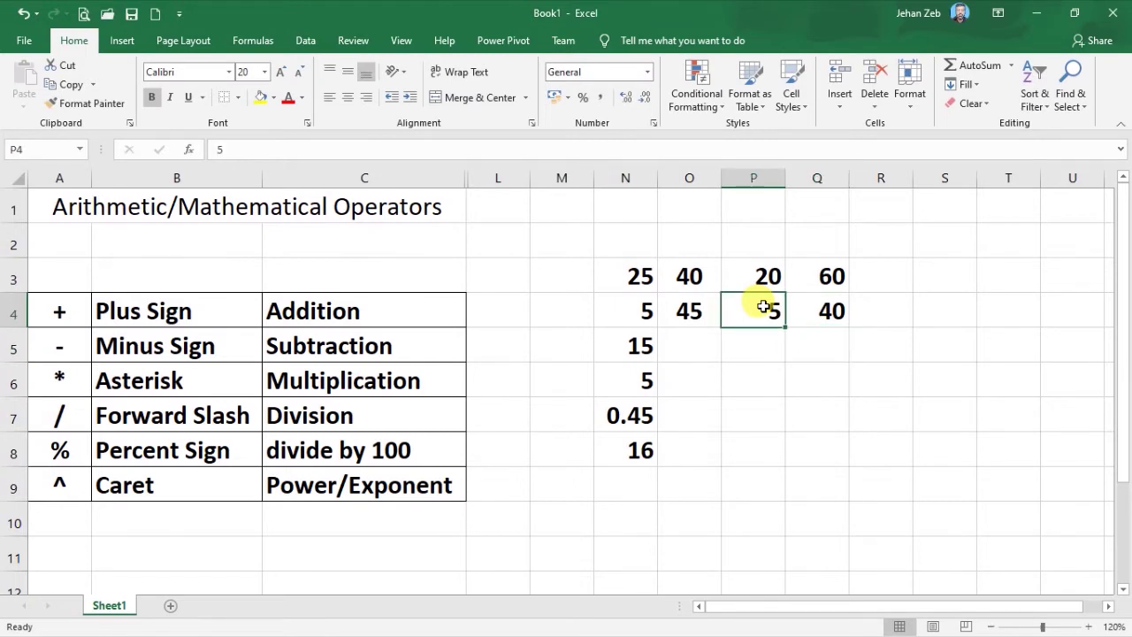
pyautogui.write('12')
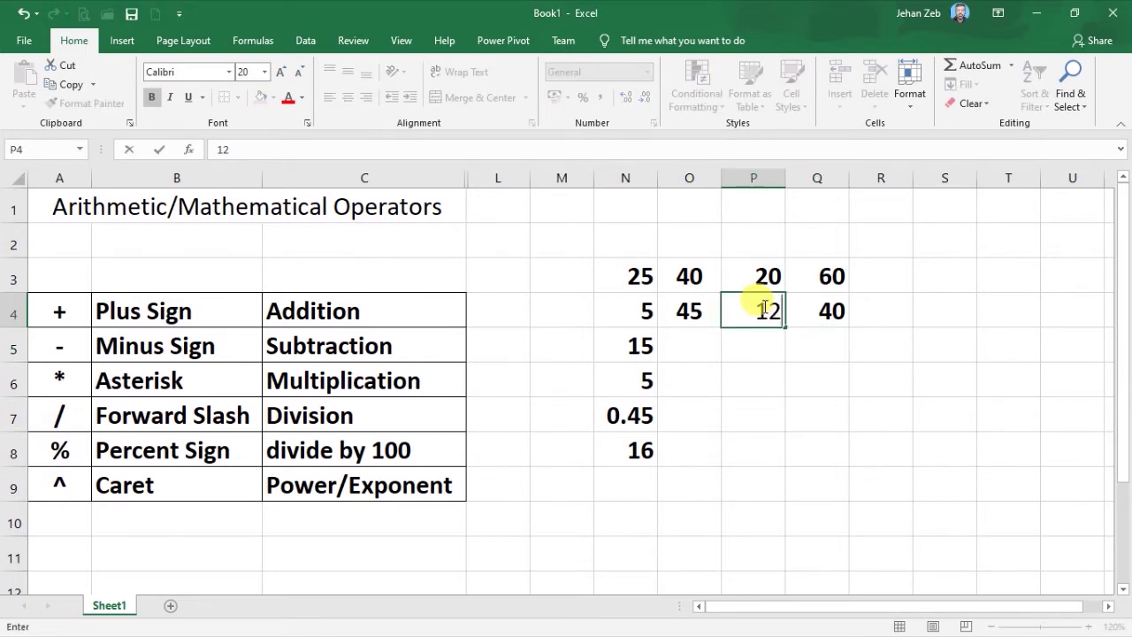
pyautogui.press('Return')
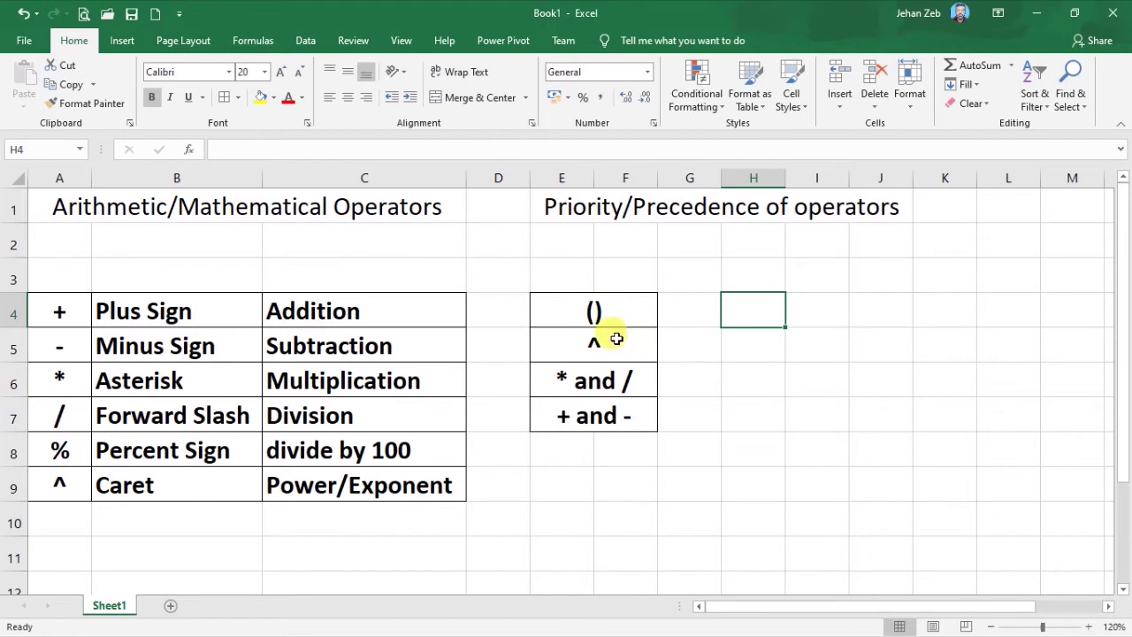
# - Enter the operator-precedence example formula =5+15/3 in cell H4
pyautogui.write('=')
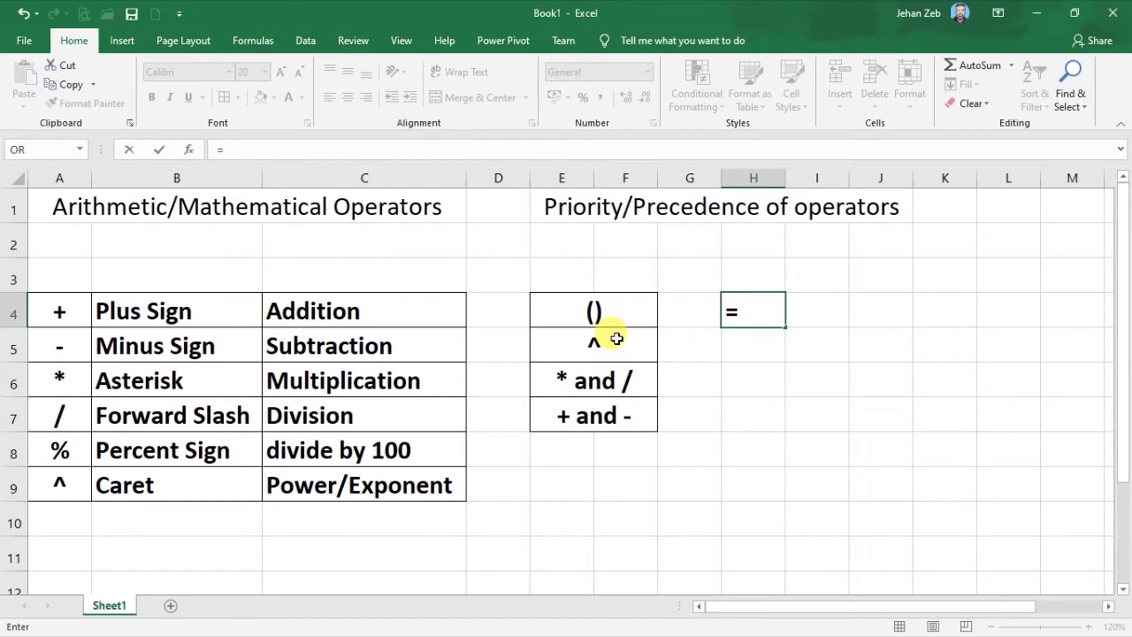
pyautogui.write('3')
pyautogui.press('BackSpace')
pyautogui.write('5+15')
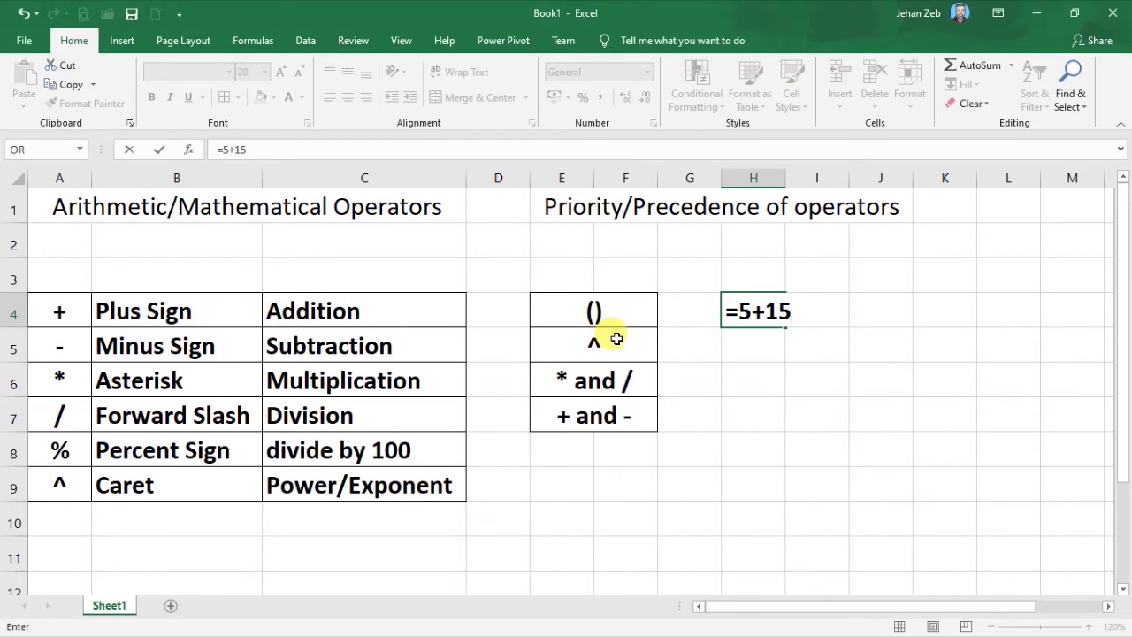
pyautogui.write('/3')
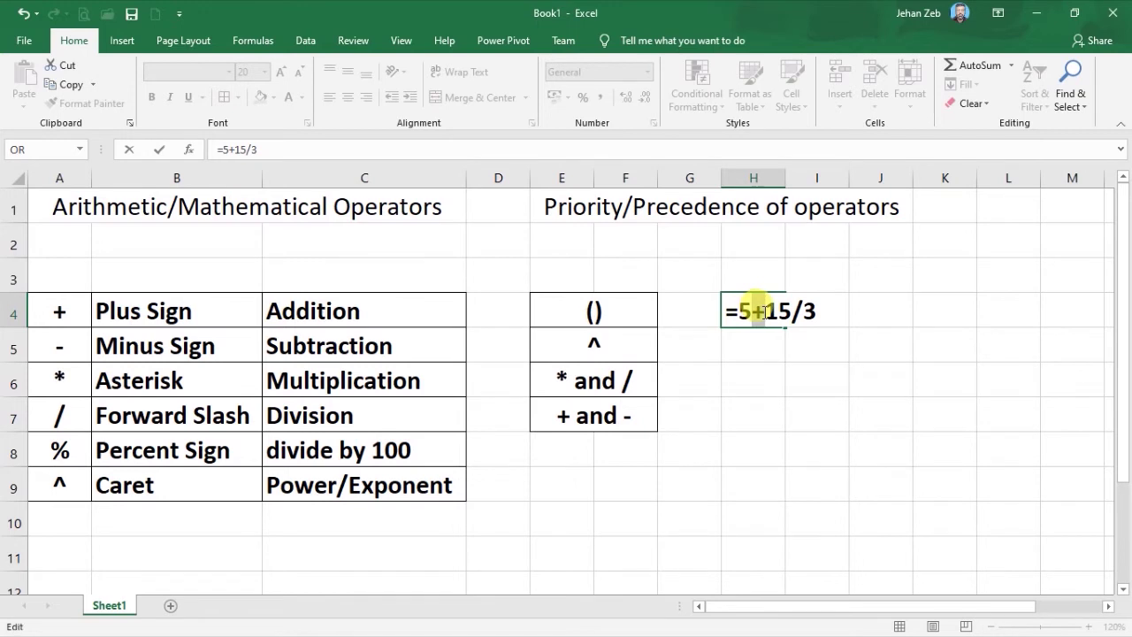
pyautogui.click(798, 307)
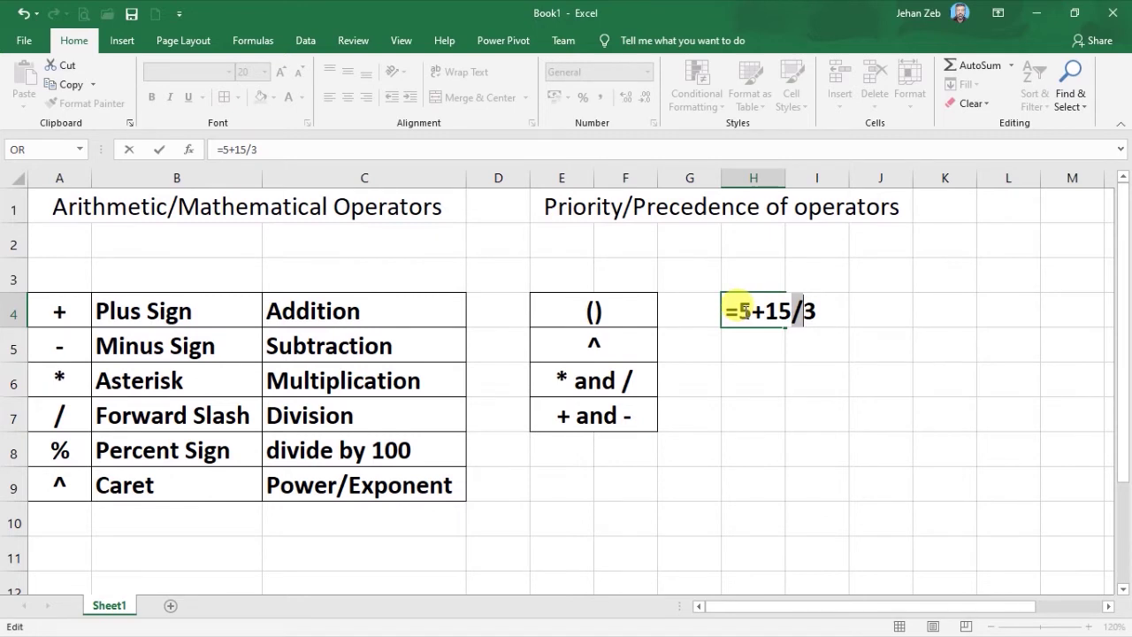
pyautogui.press('Return')
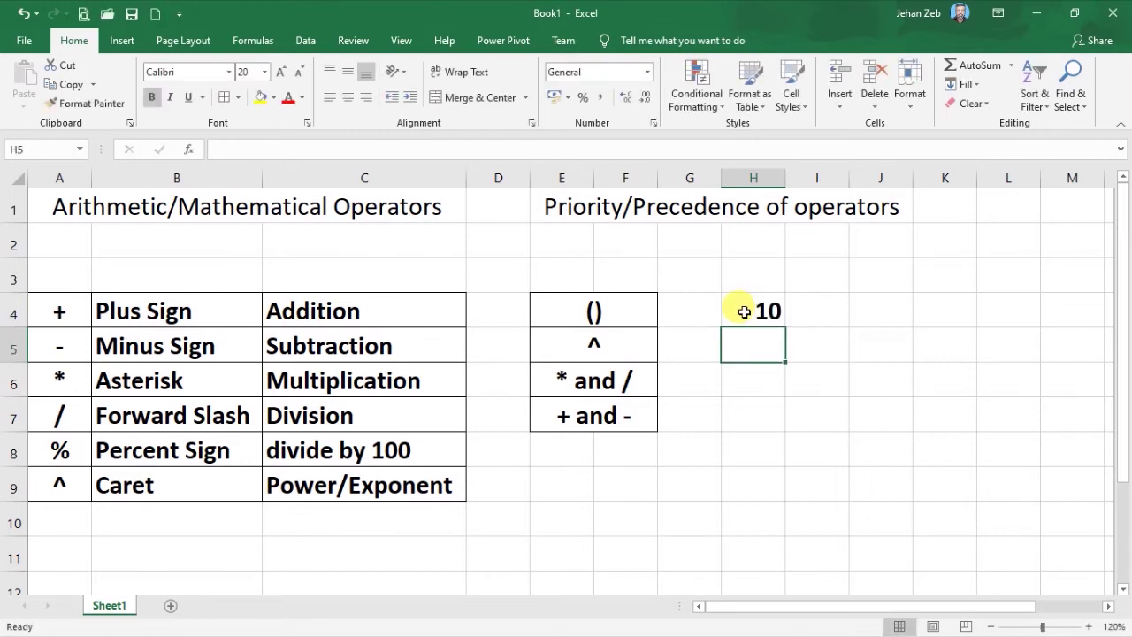
# - Show the worksheet's formulas to inspect the expression in cell H4, and switch back to displaying results
pyautogui.click(745, 312)
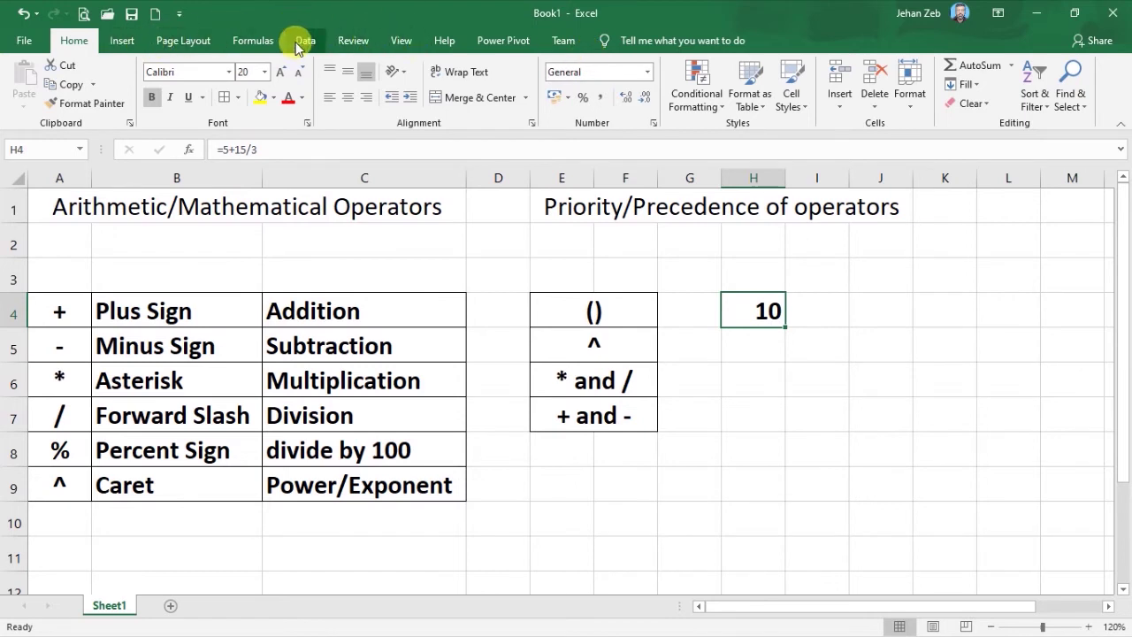
pyautogui.click(252, 41)
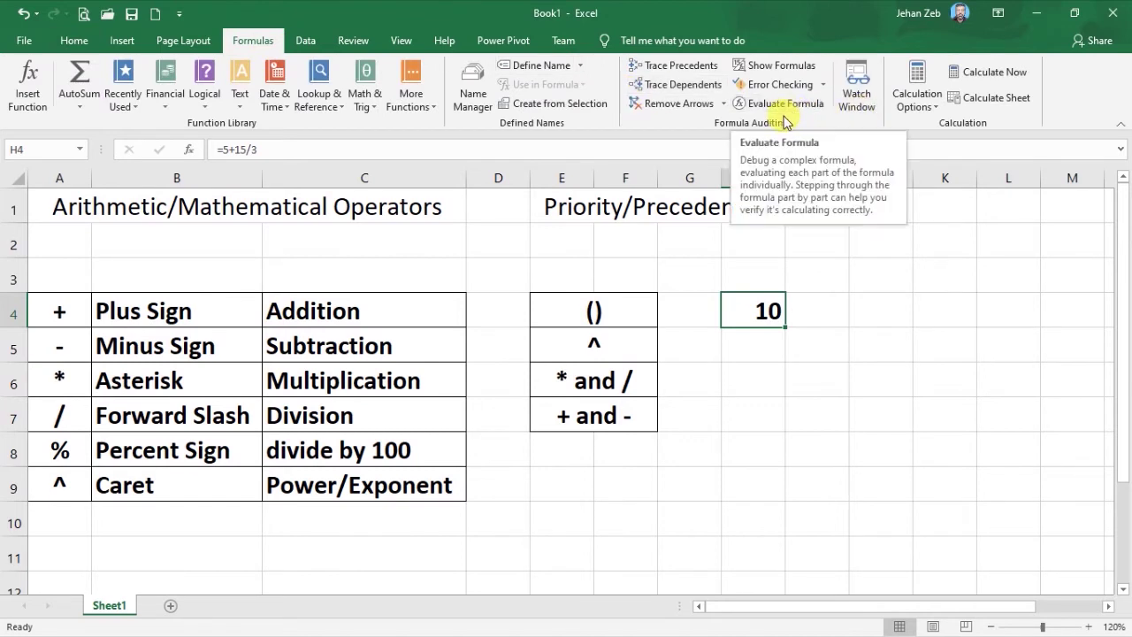
pyautogui.click(779, 65)
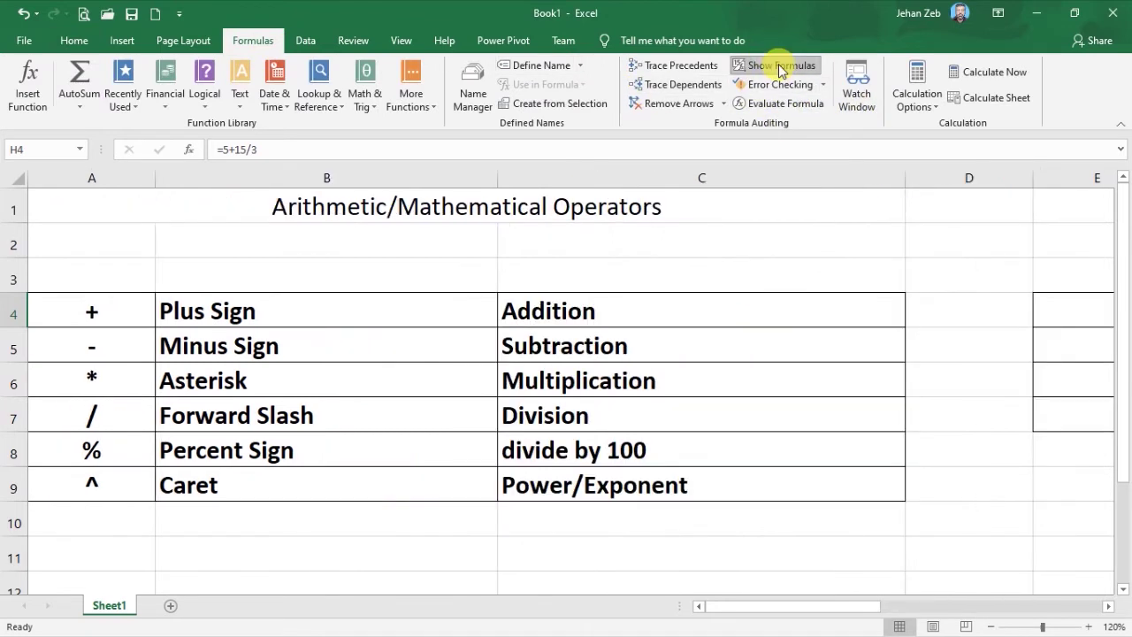
pyautogui.click(468, 350)
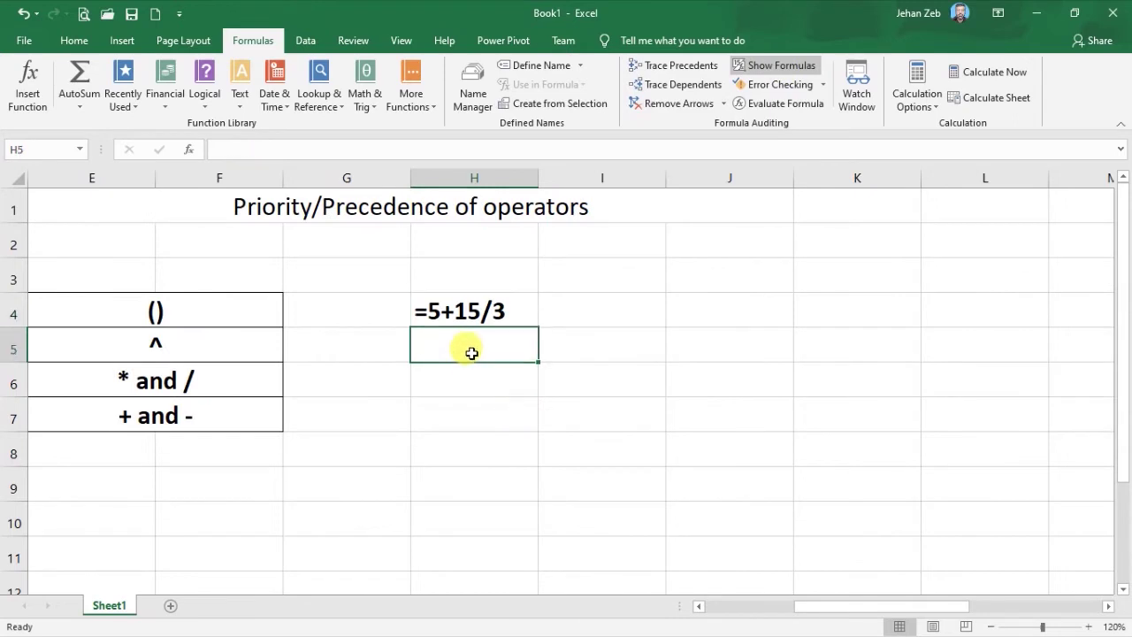
pyautogui.click(466, 318)
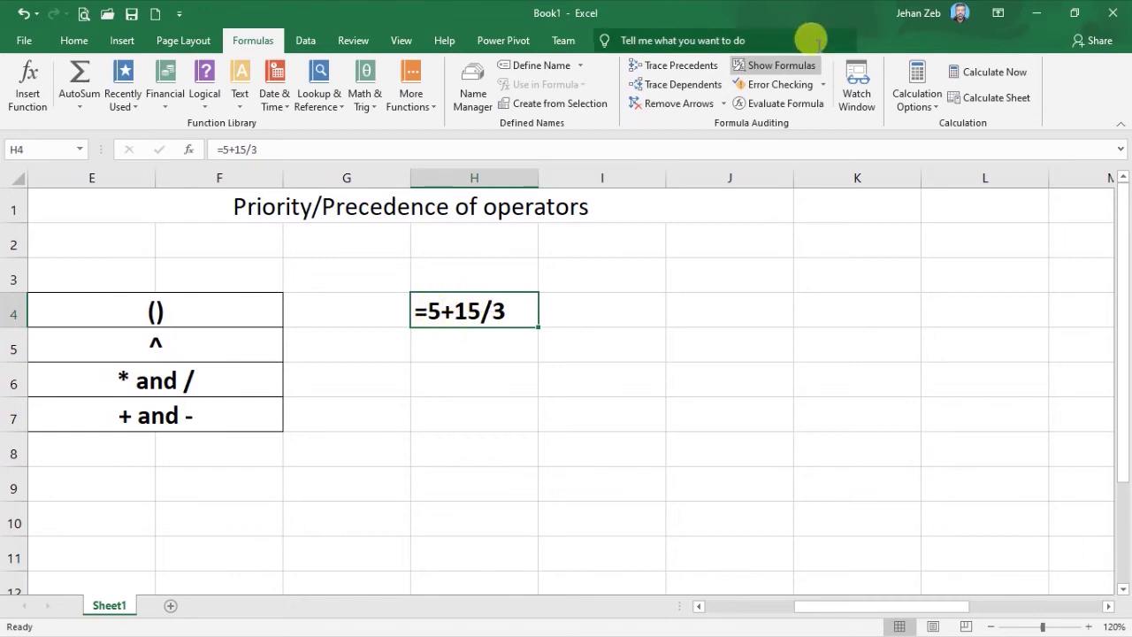
pyautogui.click(788, 68)
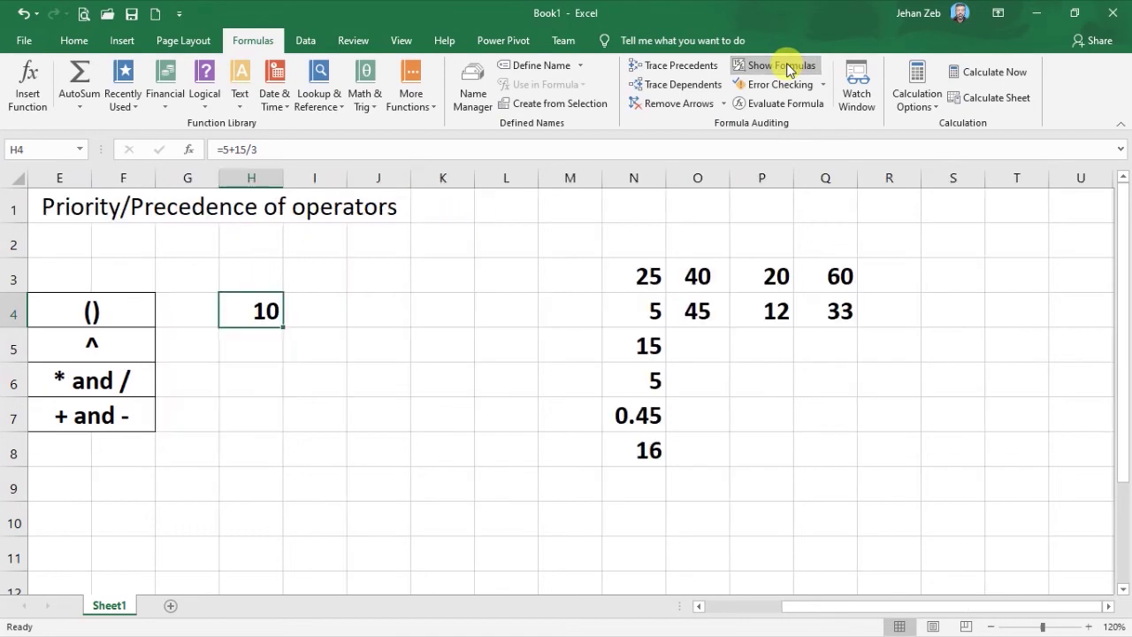
# - Enter the operator-precedence example formulas =4*6/3 in cell H5 and =8*2^3+7 in cell H6
pyautogui.click(265, 353)
pyautogui.write('=4*6/3')
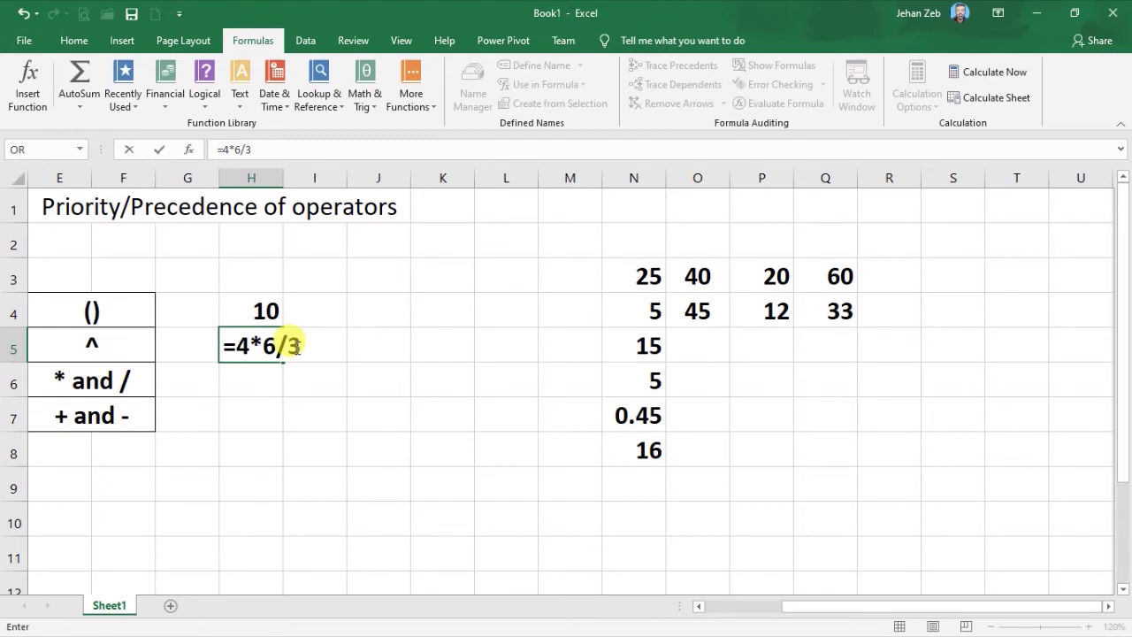
pyautogui.press('Return')
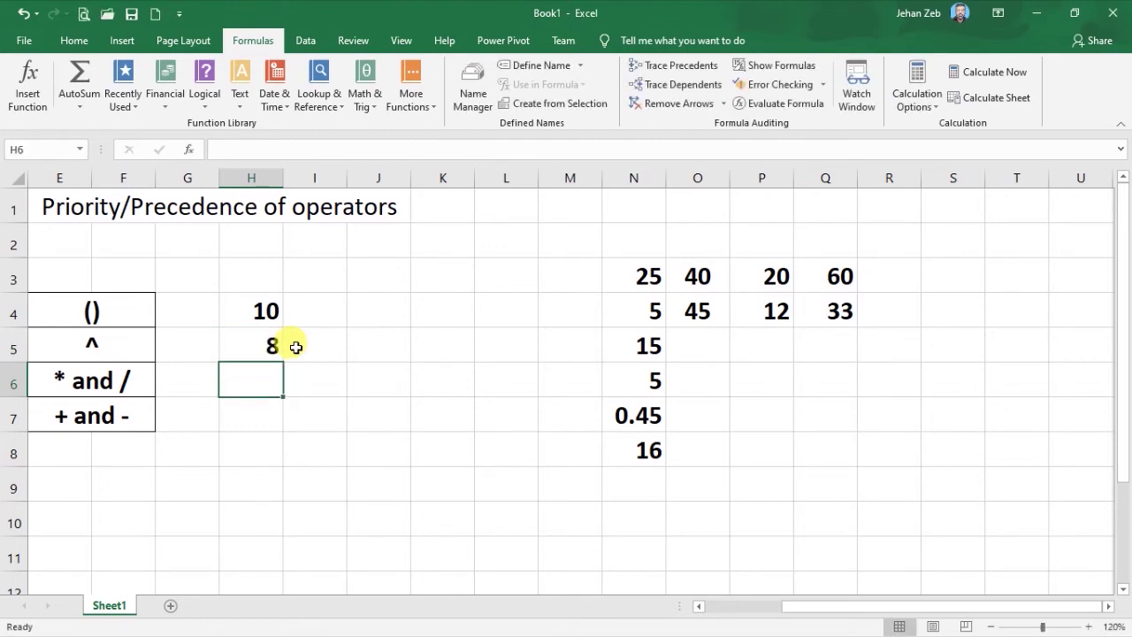
pyautogui.write('=8*2^3+7')
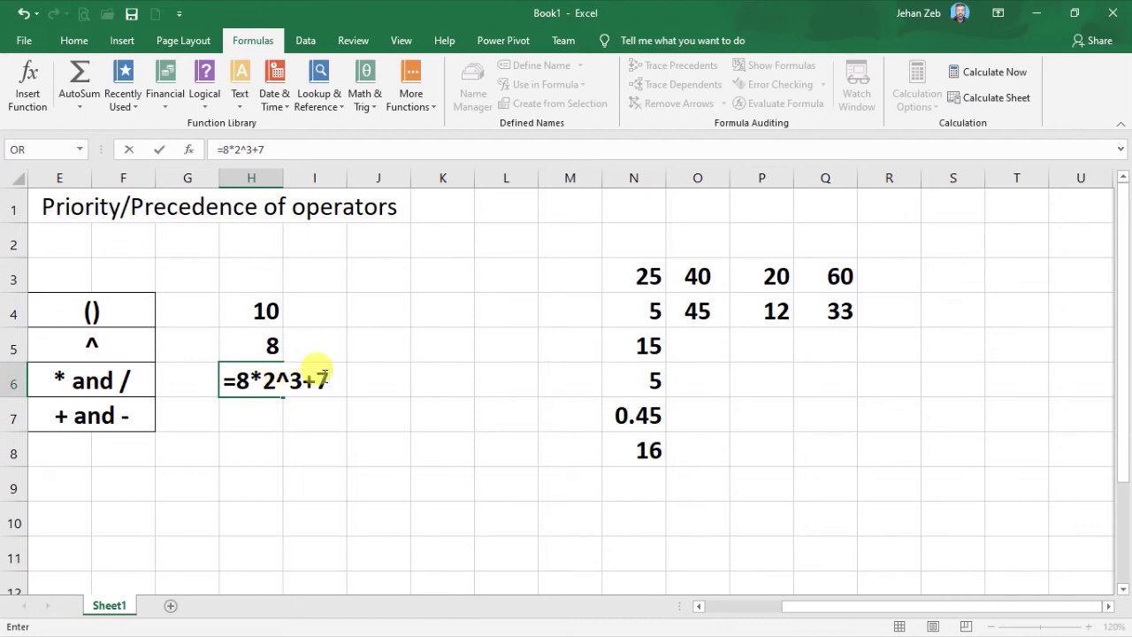
pyautogui.press('Return')
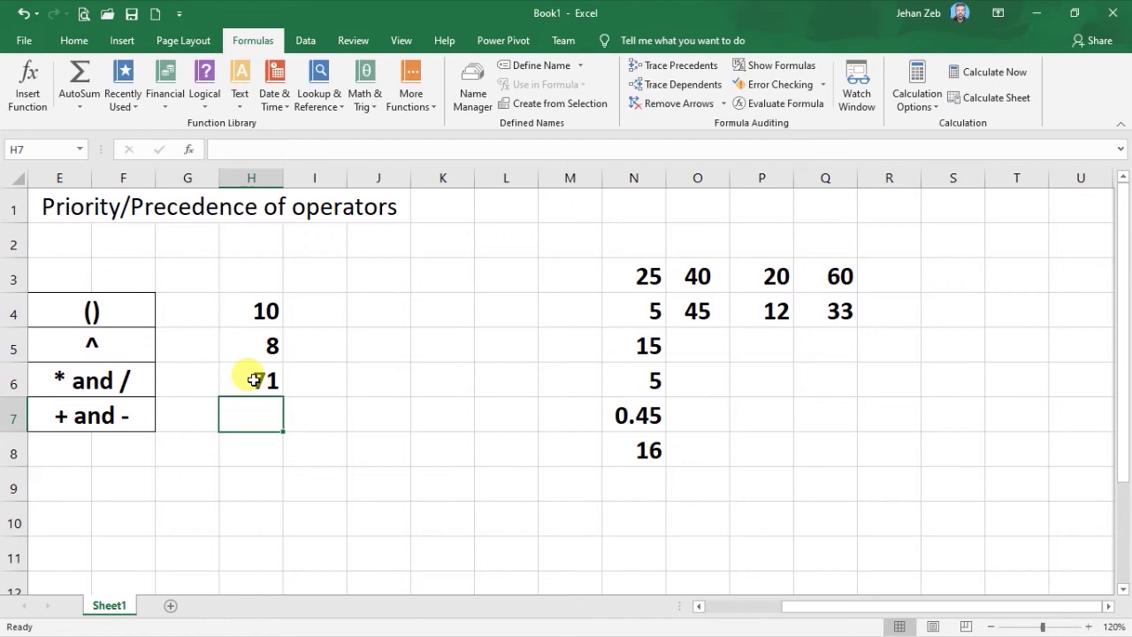
# - Step through the calculation order of the formula in cell H4 with Evaluate Formula, and close the evaluation
pyautogui.click(267, 313)
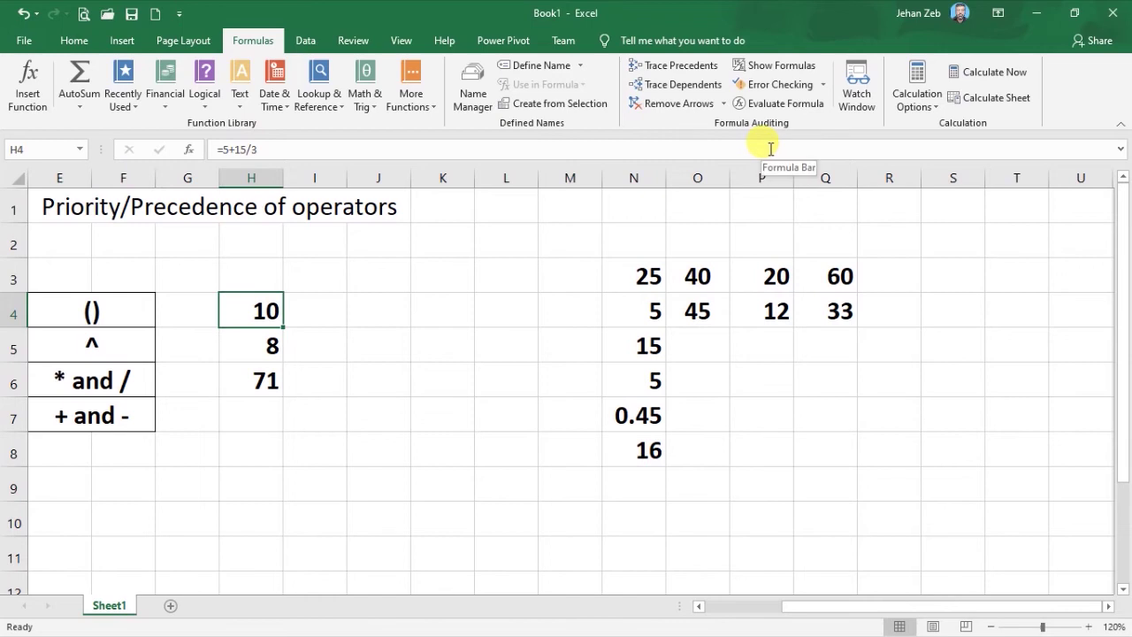
pyautogui.click(786, 104)
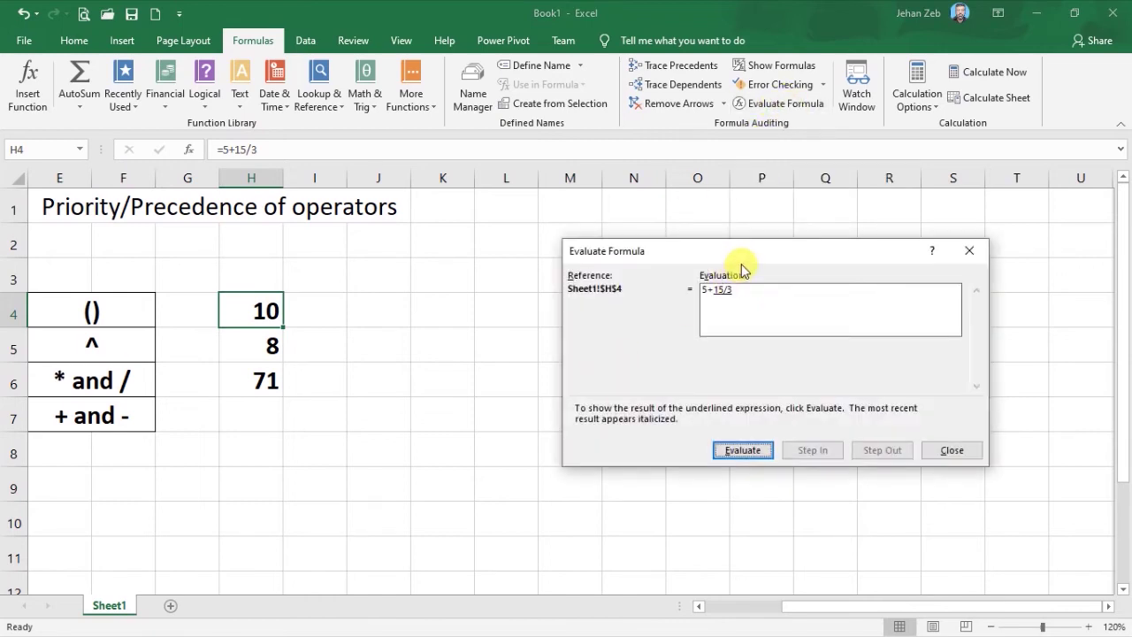
pyautogui.moveTo(716, 255); pyautogui.dragTo(547, 293)
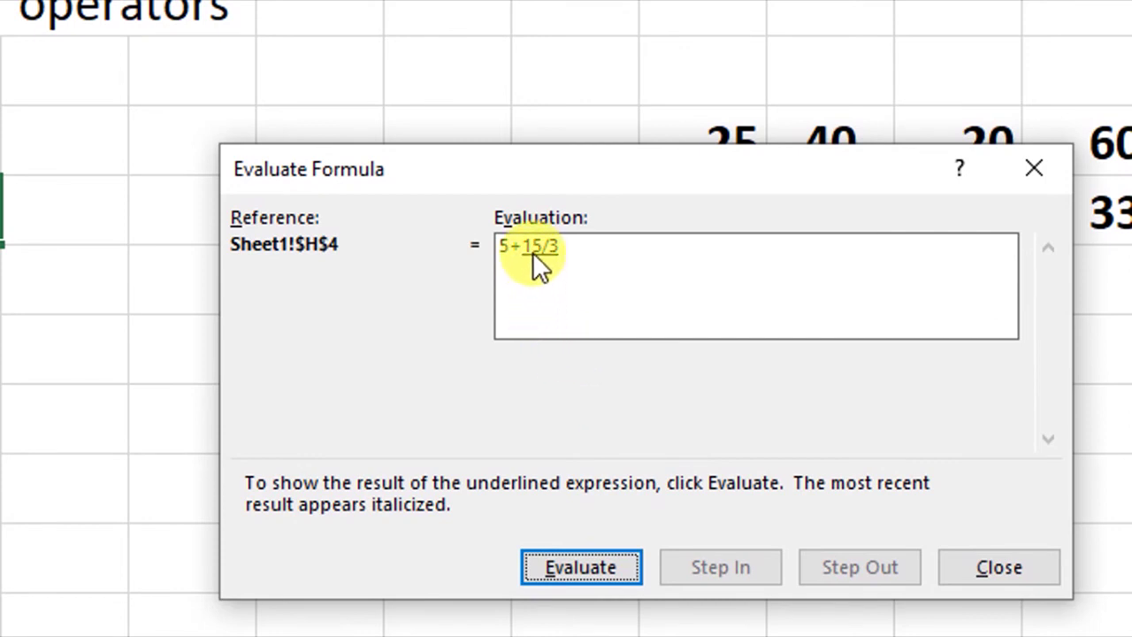
pyautogui.press('Return')
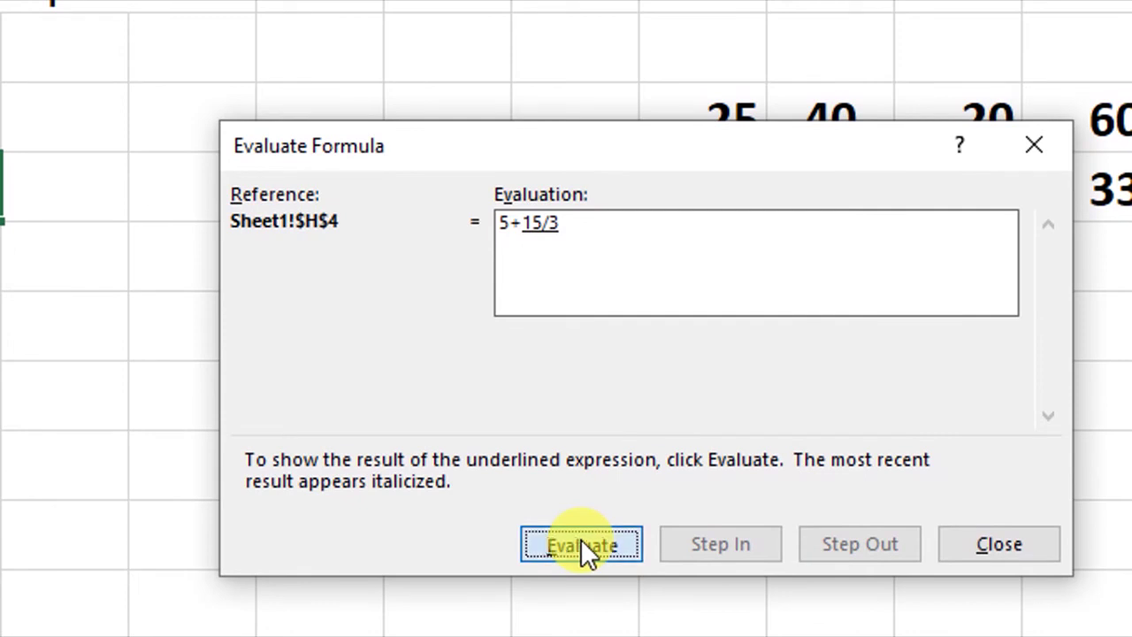
pyautogui.click(580, 538)
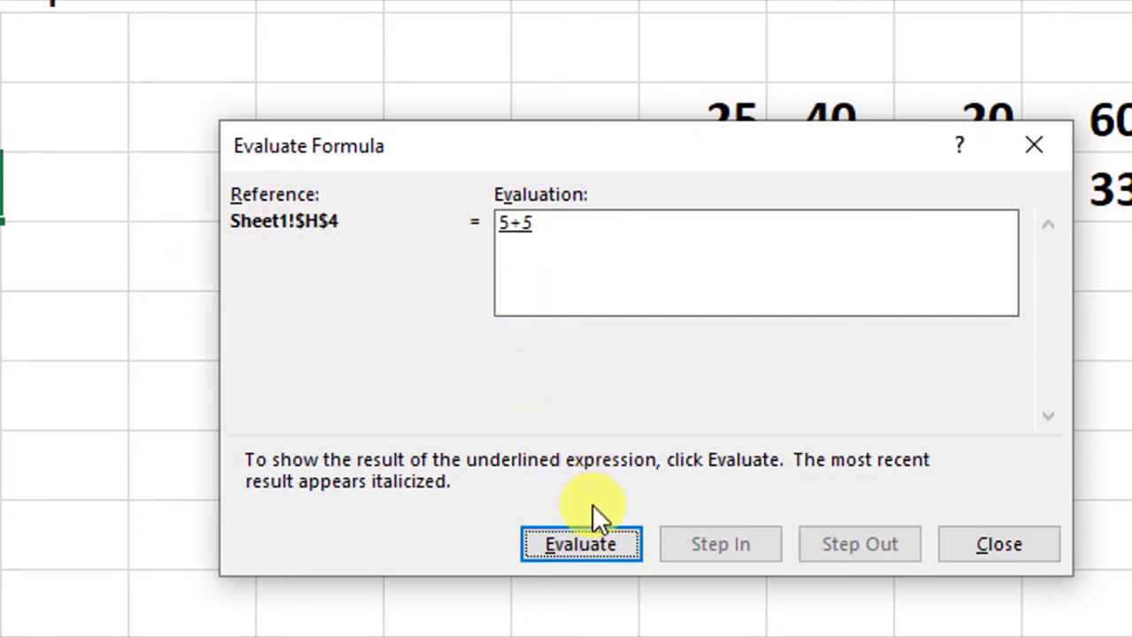
pyautogui.click(591, 542)
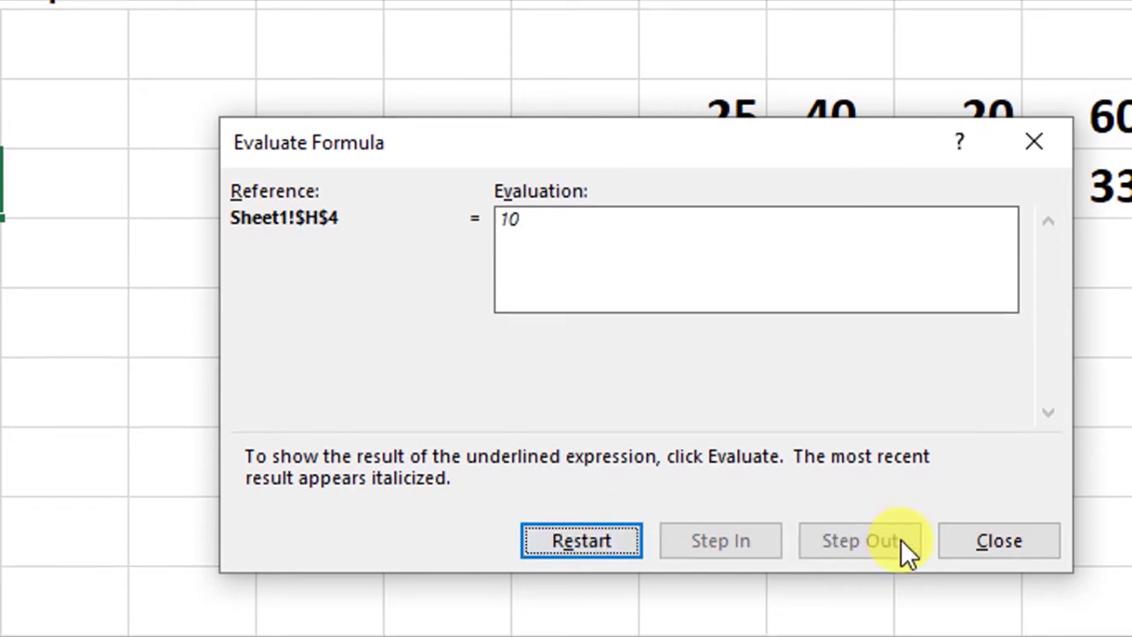
pyautogui.click(968, 542)
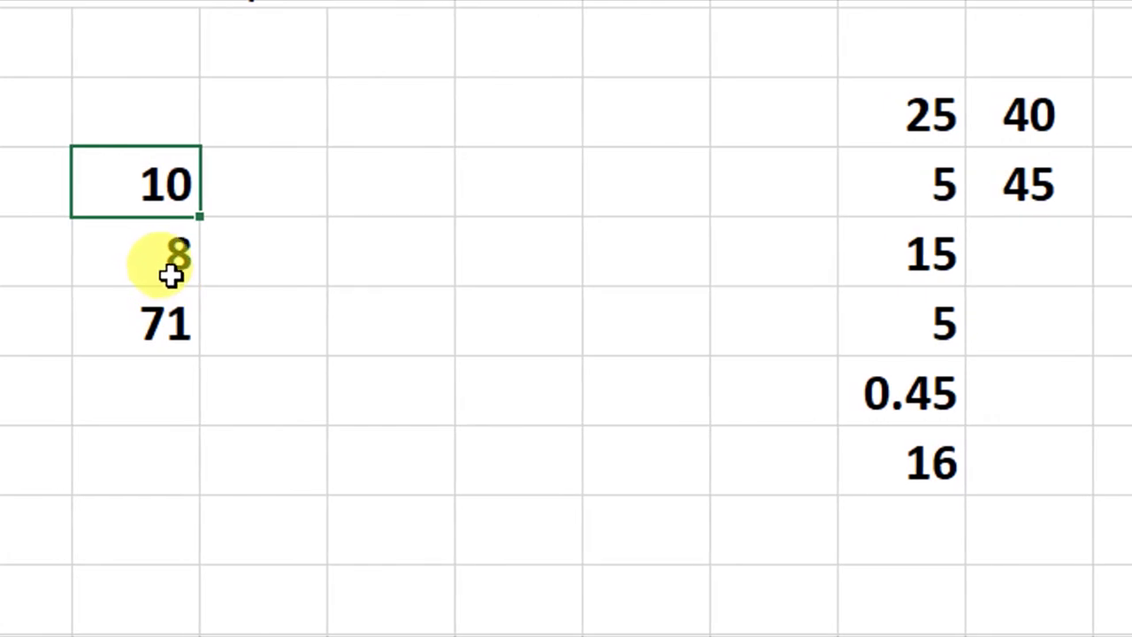
# - Evaluate the formula in cell H5 step by step to check the order of multiplication and division
pyautogui.click(98, 272)
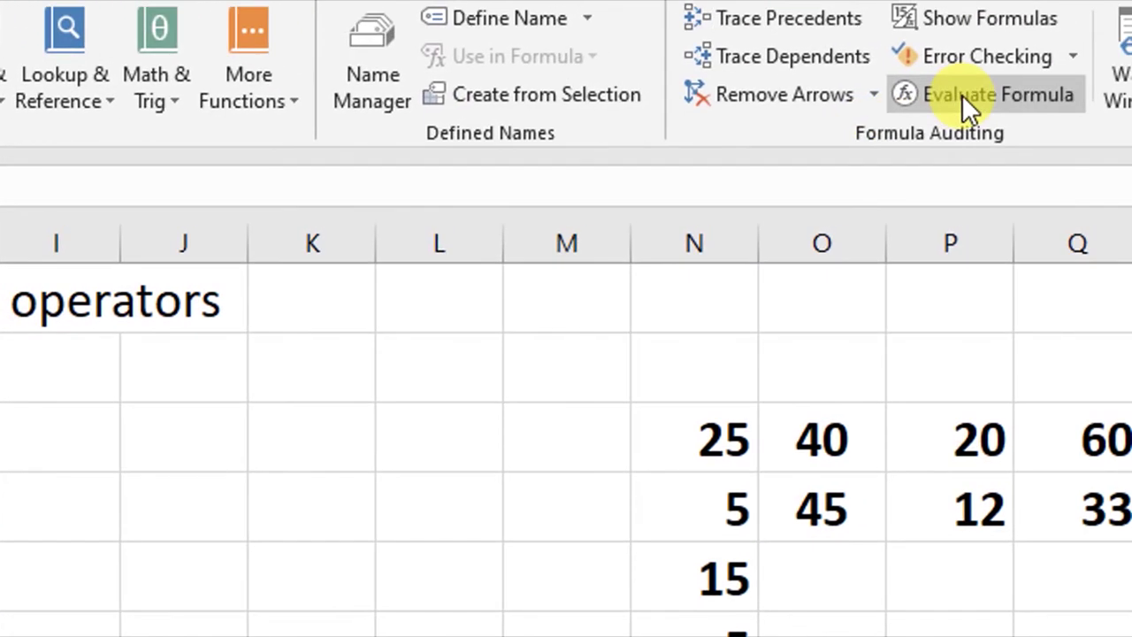
pyautogui.click(1120, 7)
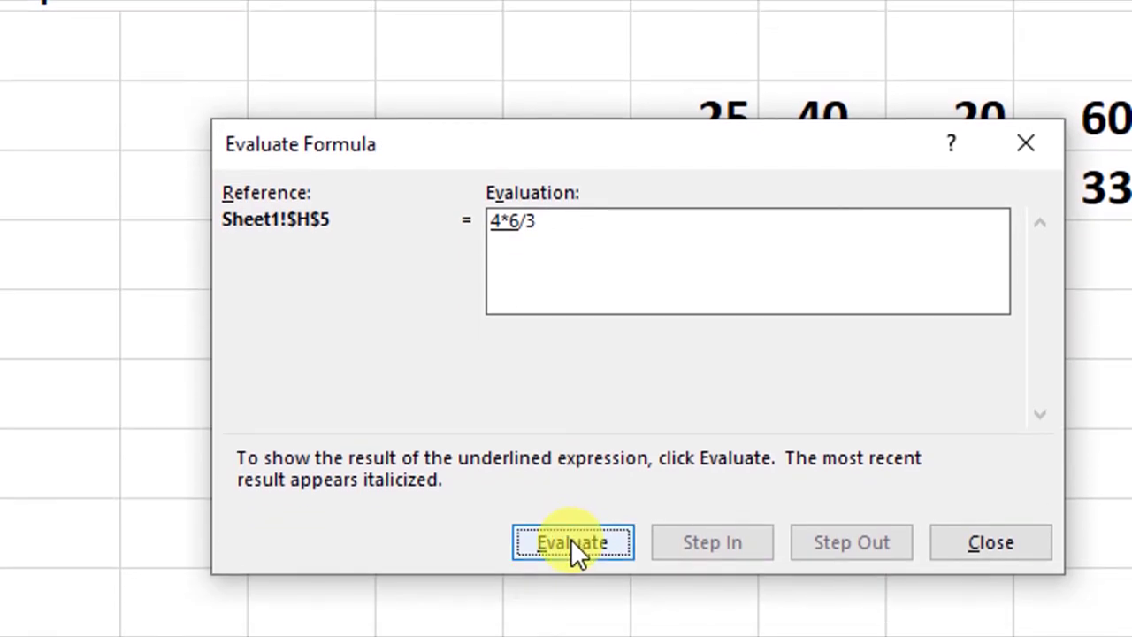
pyautogui.click(570, 538)
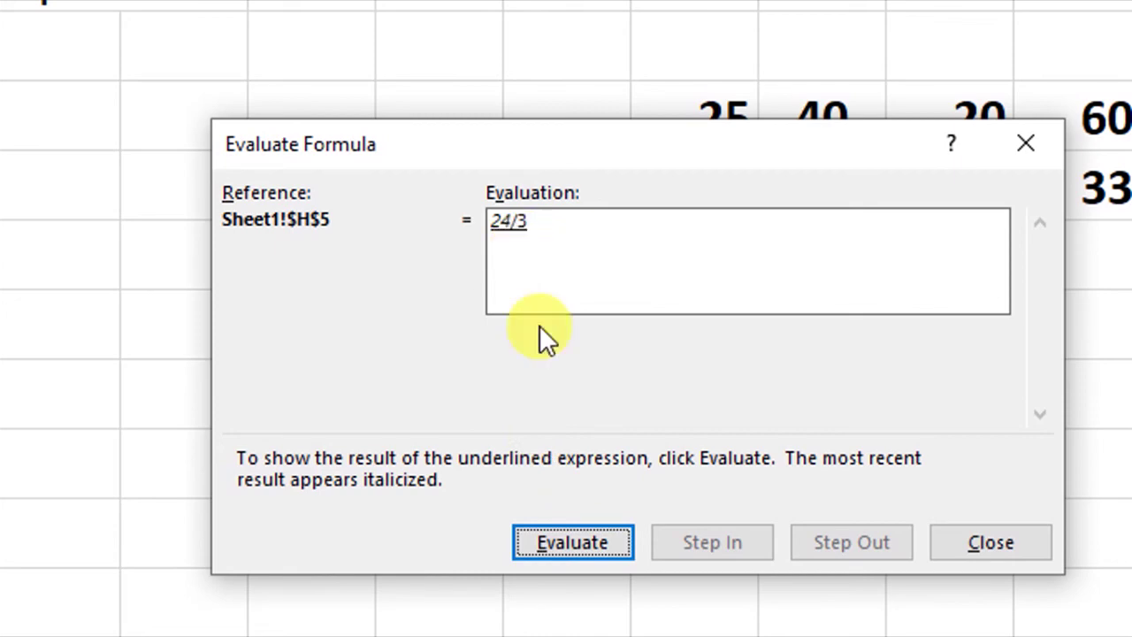
pyautogui.click(567, 530)
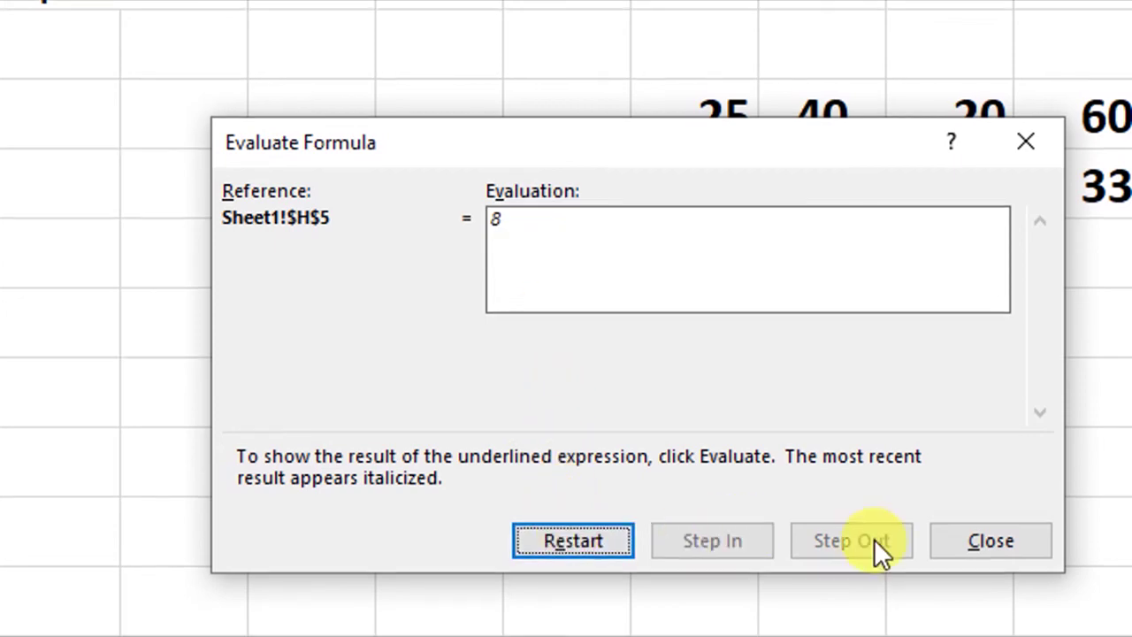
pyautogui.click(957, 535)
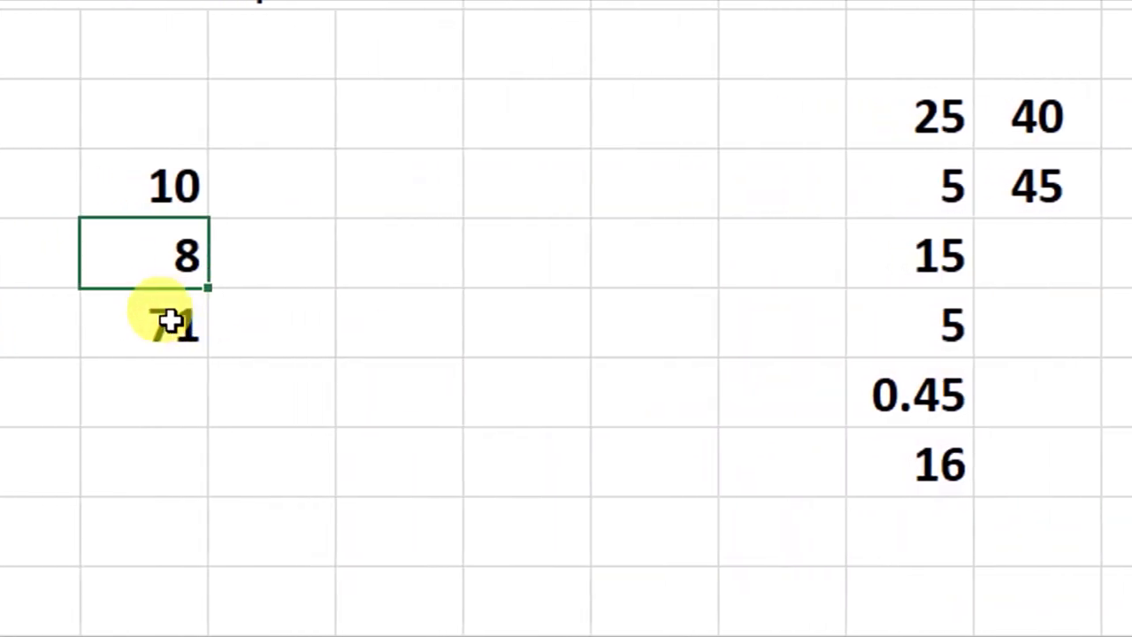
# - Evaluate the formula in cell H6 step by step to check the order of exponent, multiplication and addition
pyautogui.click(169, 323)
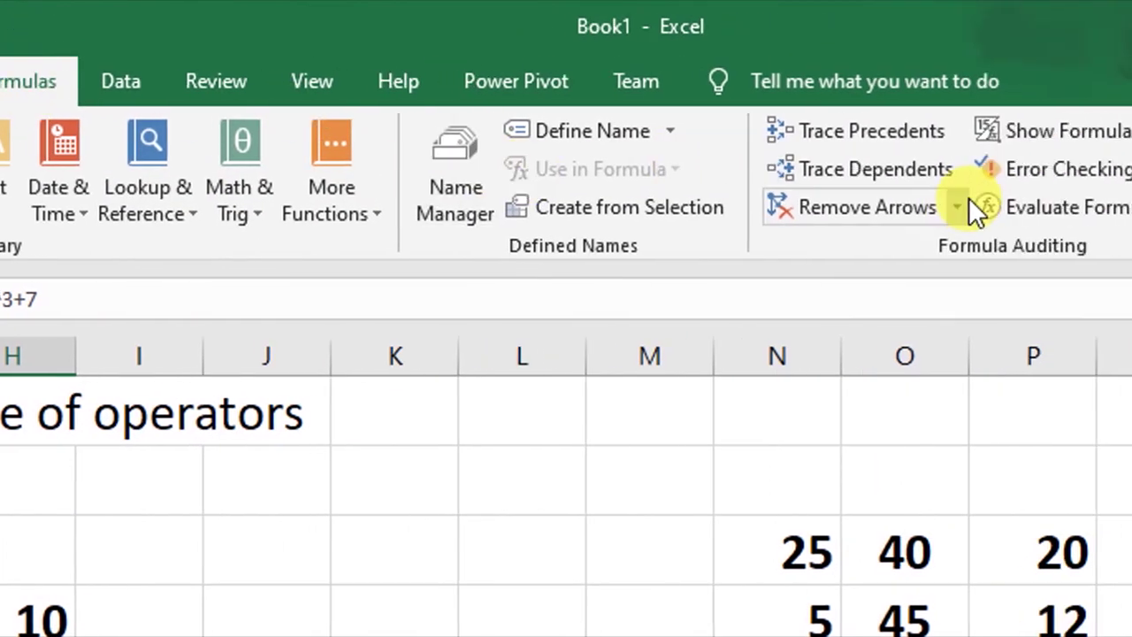
pyautogui.click(962, 207)
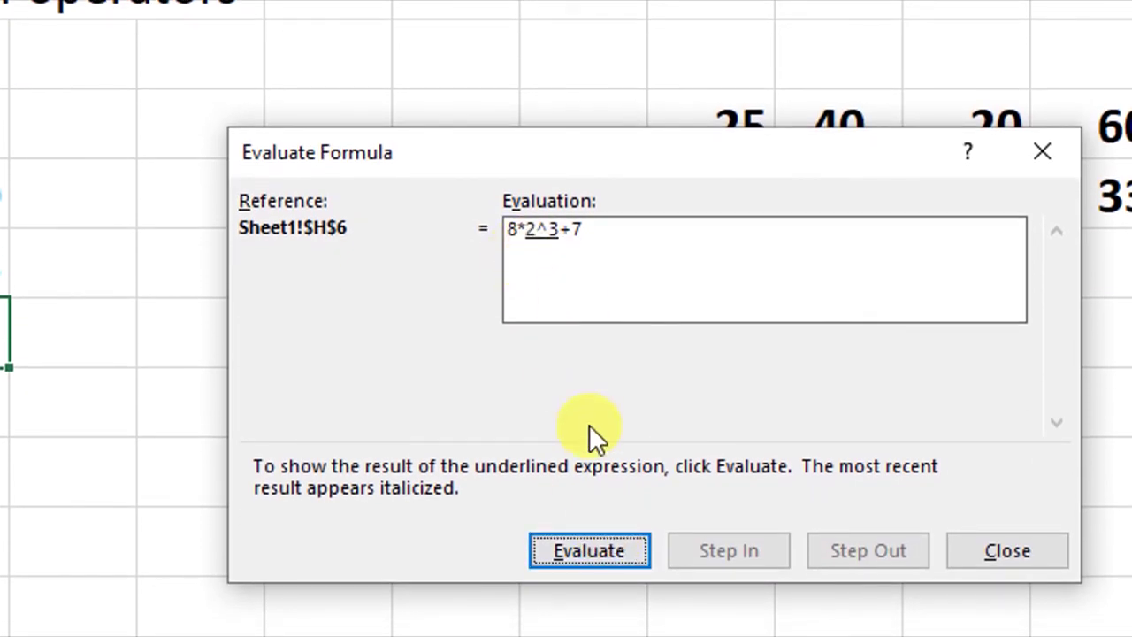
pyautogui.click(590, 539)
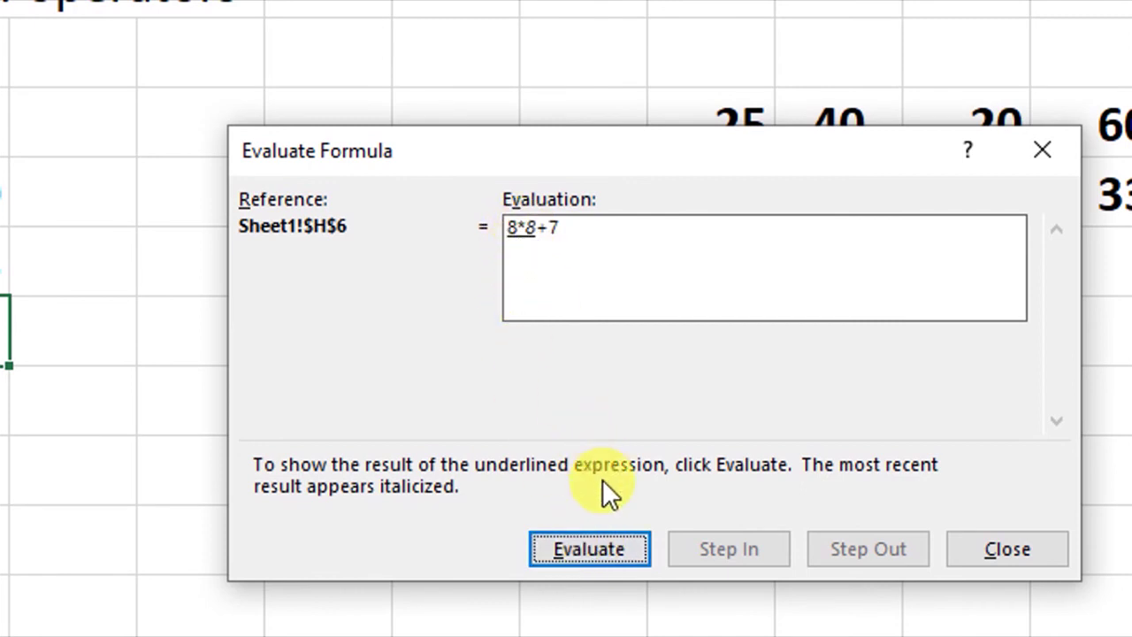
pyautogui.click(594, 549)
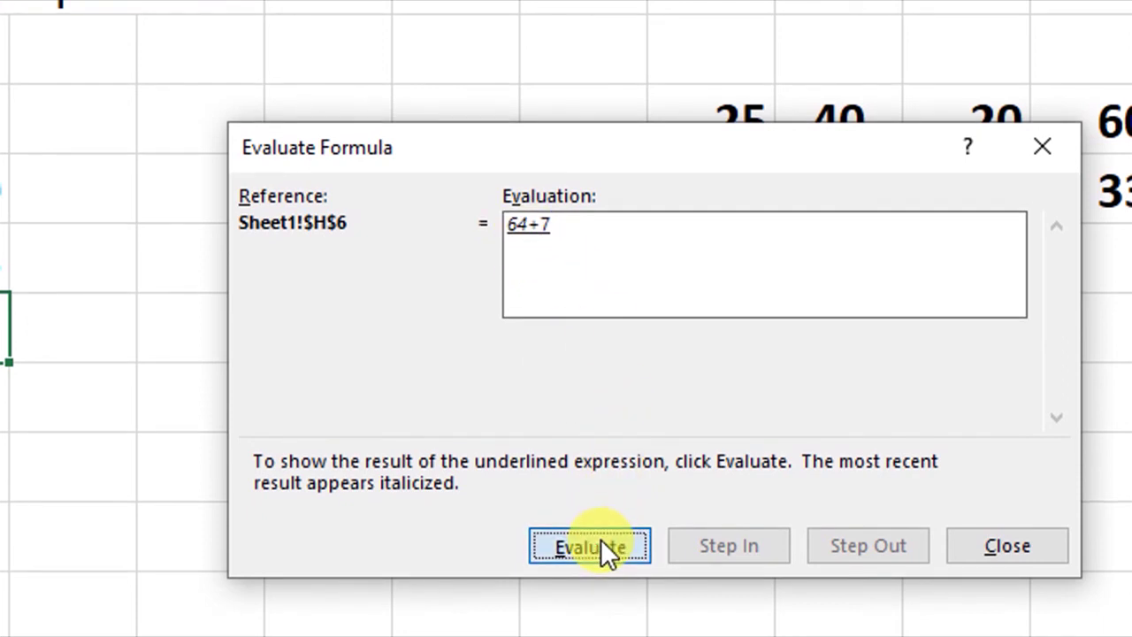
pyautogui.click(601, 550)
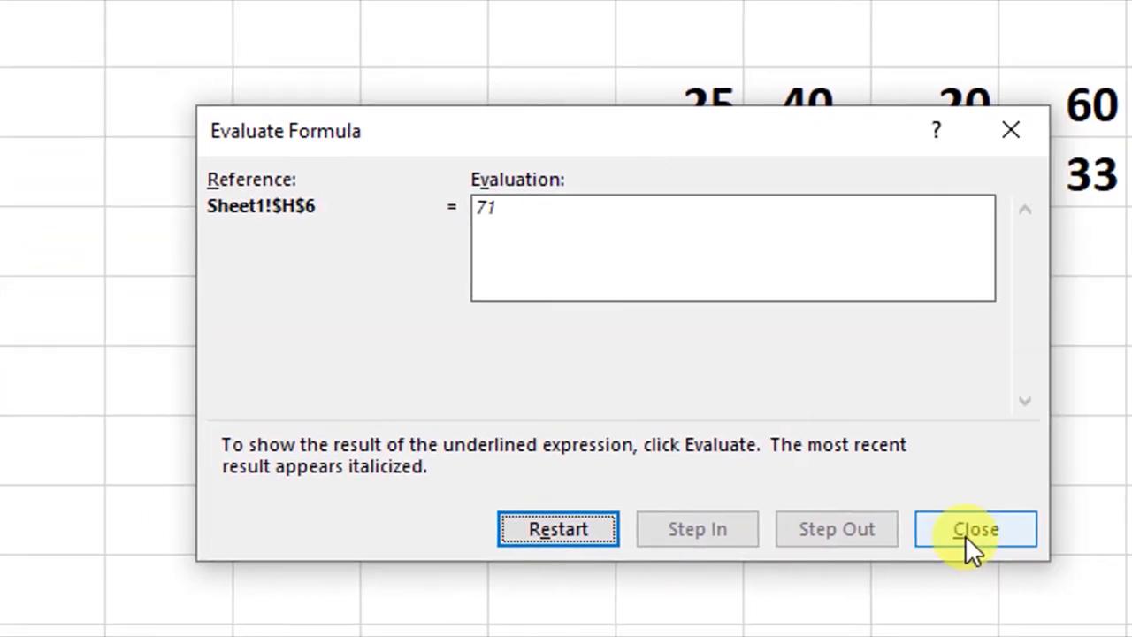
pyautogui.click(966, 535)
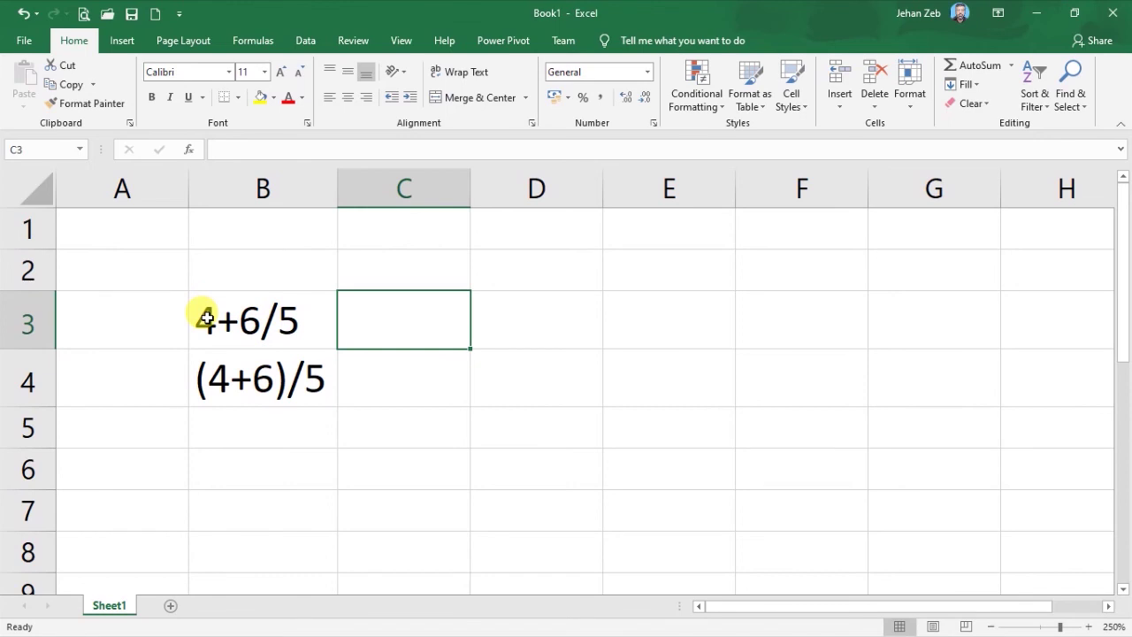
# - Enter the formula =4+6/5 in cell C3, beside the matching expression without parentheses
pyautogui.write('=')
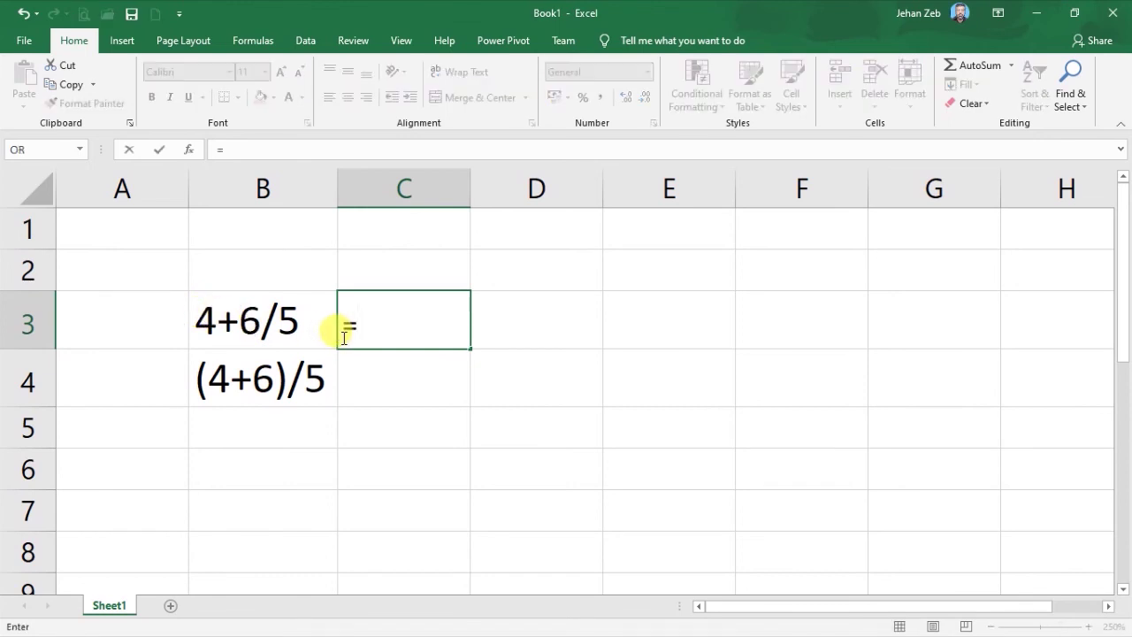
pyautogui.write('4+6')
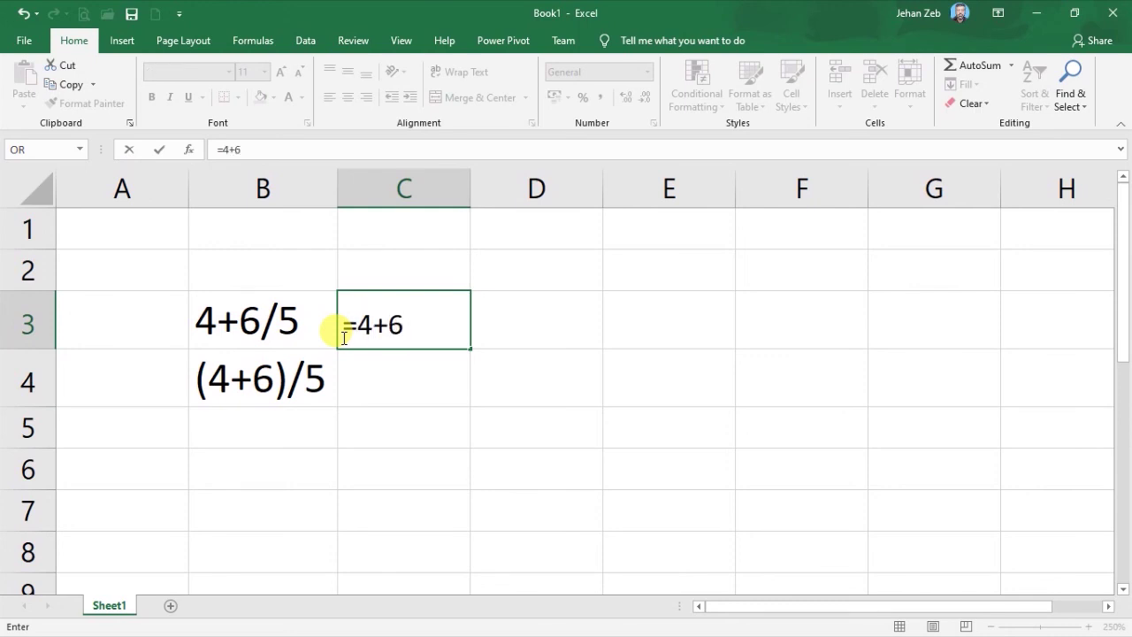
pyautogui.write('/5')
pyautogui.press('Return')
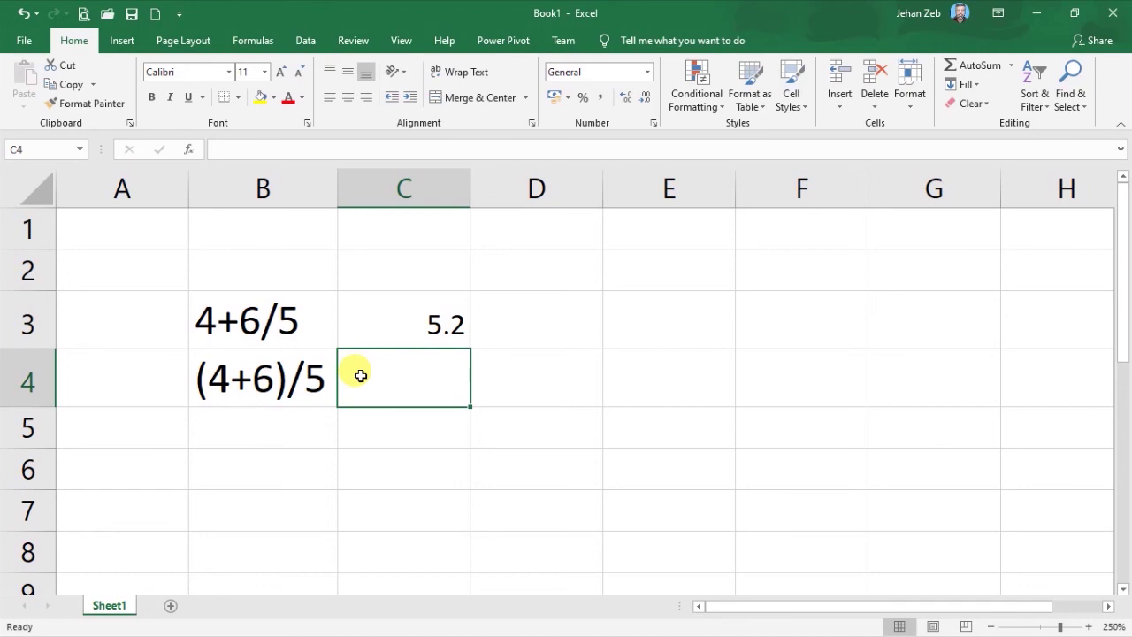
# - Enter the formula =(4+6)/5 in cell C4, beside the matching expression with parentheses
pyautogui.write('=')
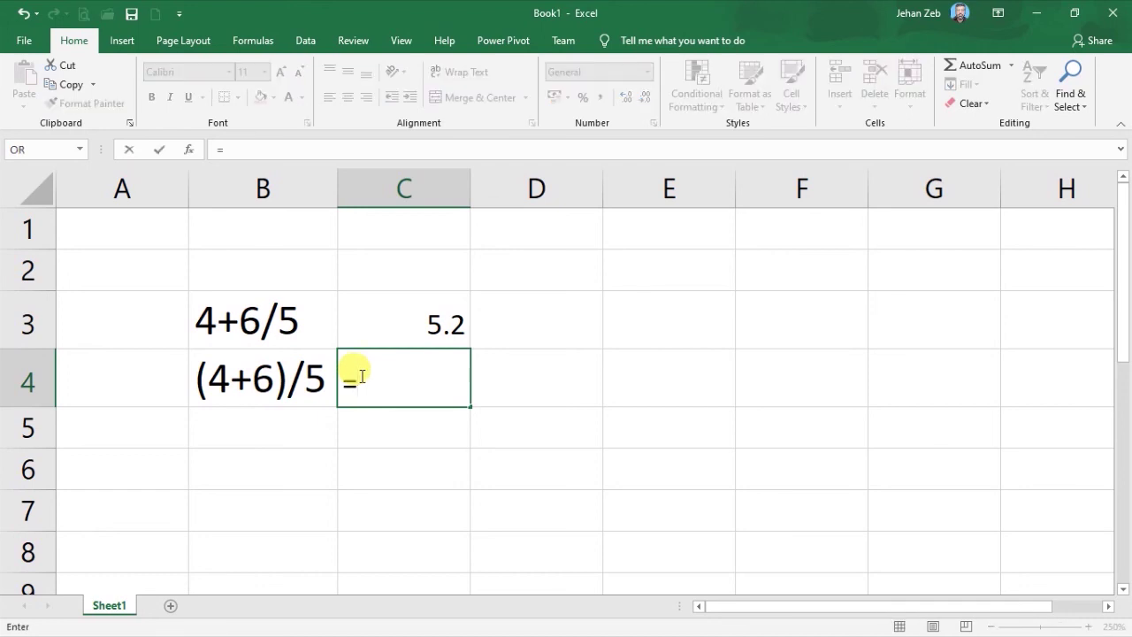
pyautogui.write('(4+6)')
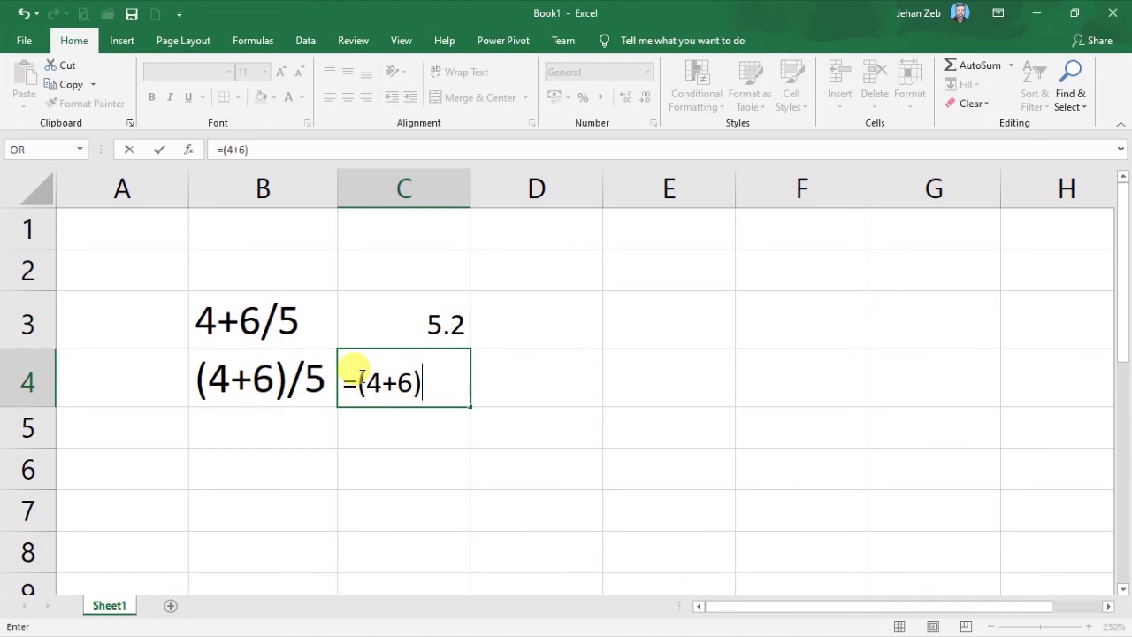
pyautogui.write('/5')
pyautogui.press('Return')
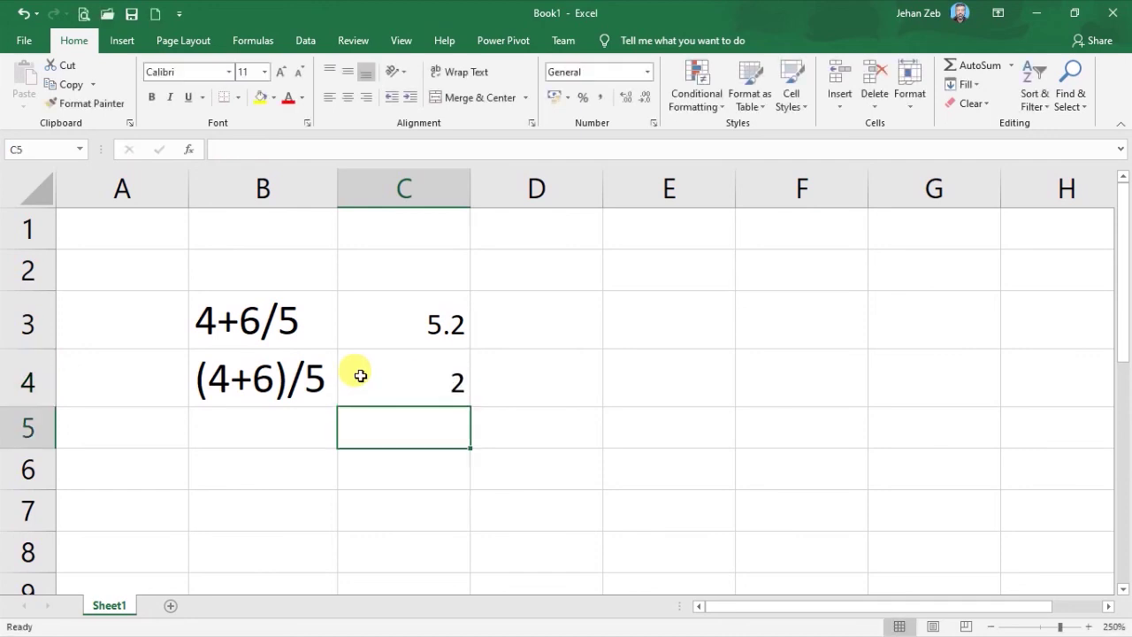